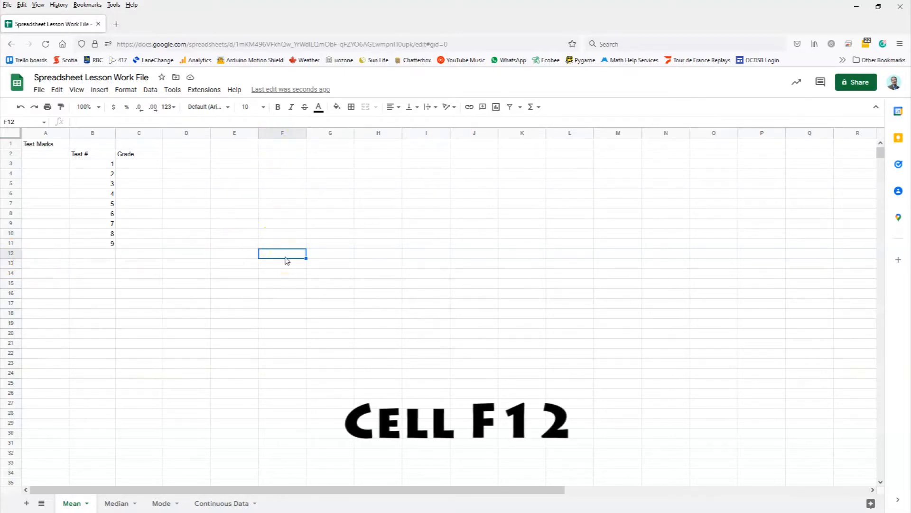
Enter 123456 in cell F11 of the Mean sheet
click(110, 245)
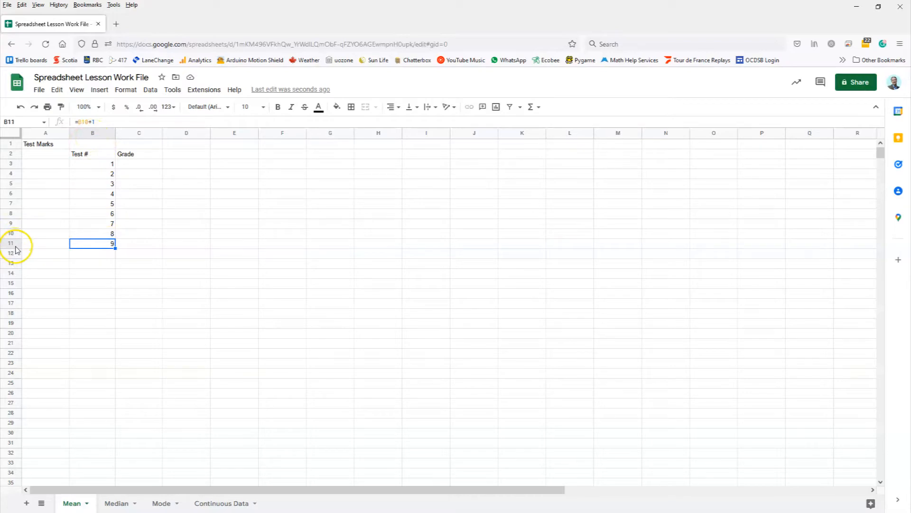
click(179, 314)
click(283, 244)
text(123456)
key(Return)
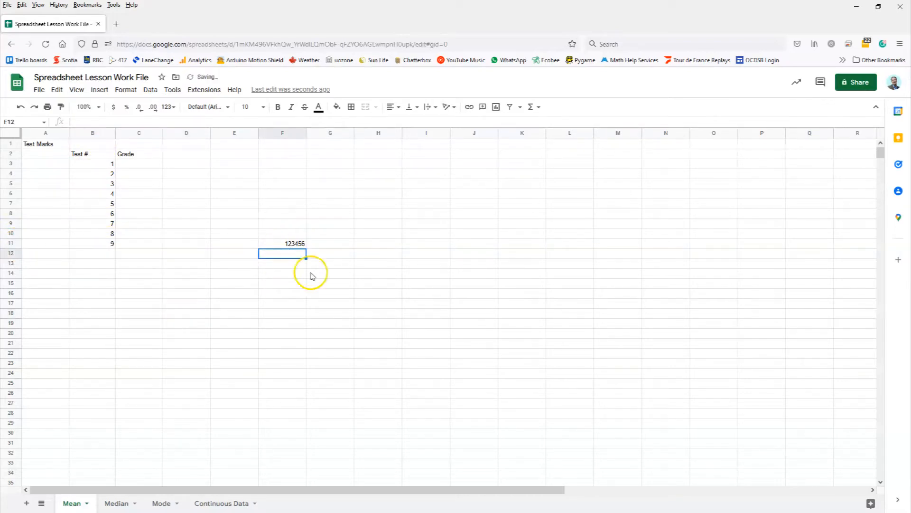
Turn the content of cell F11 into the formula =123456+B7
click(283, 242)
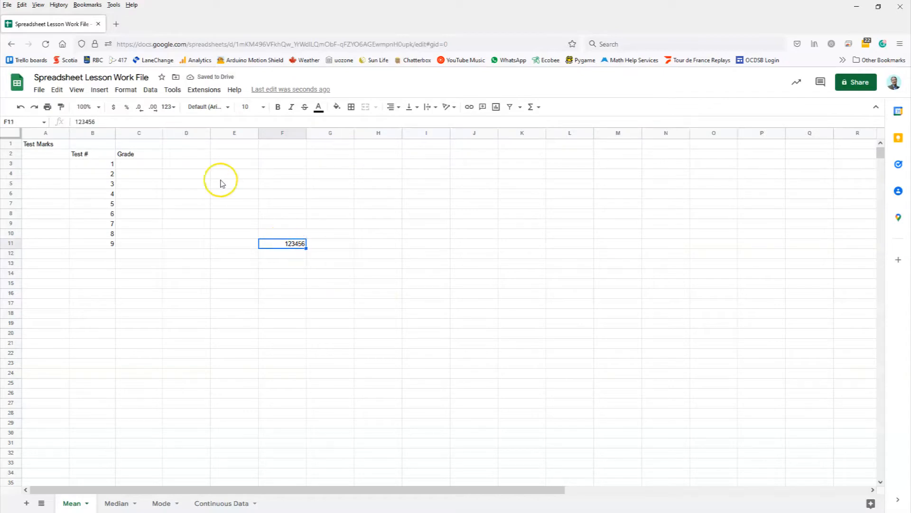
drag(124, 121, 62, 115)
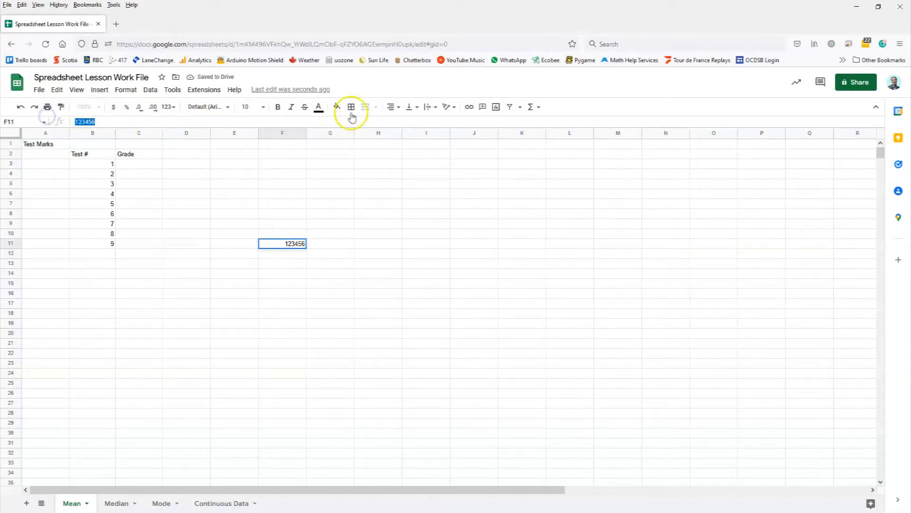
click(113, 121)
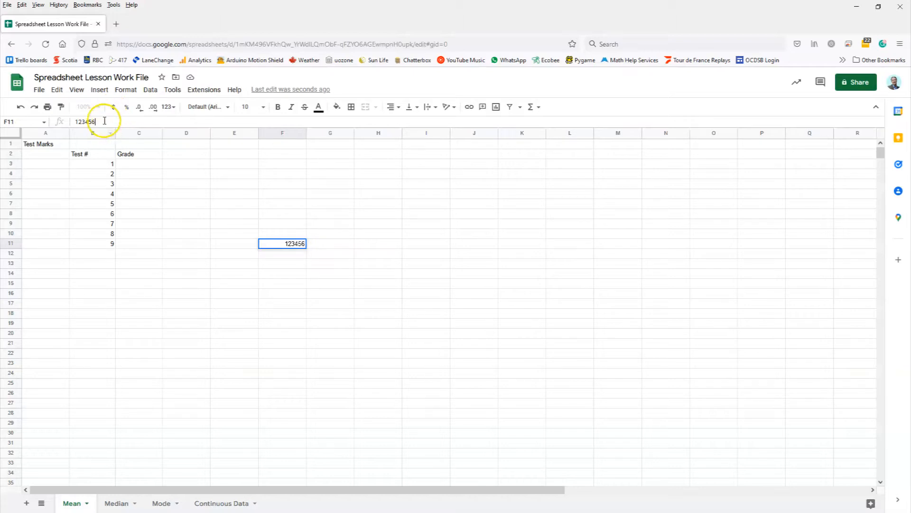
click(104, 121)
key(Home)
text(=)
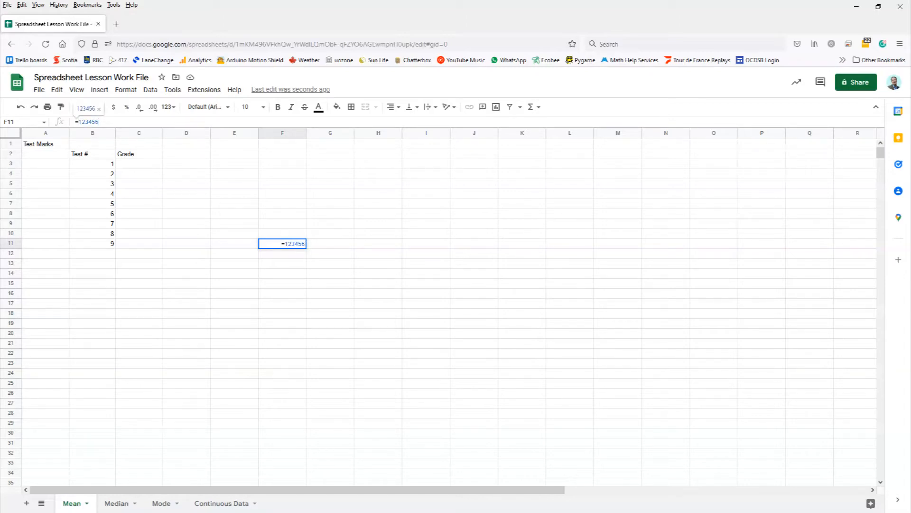
text(+)
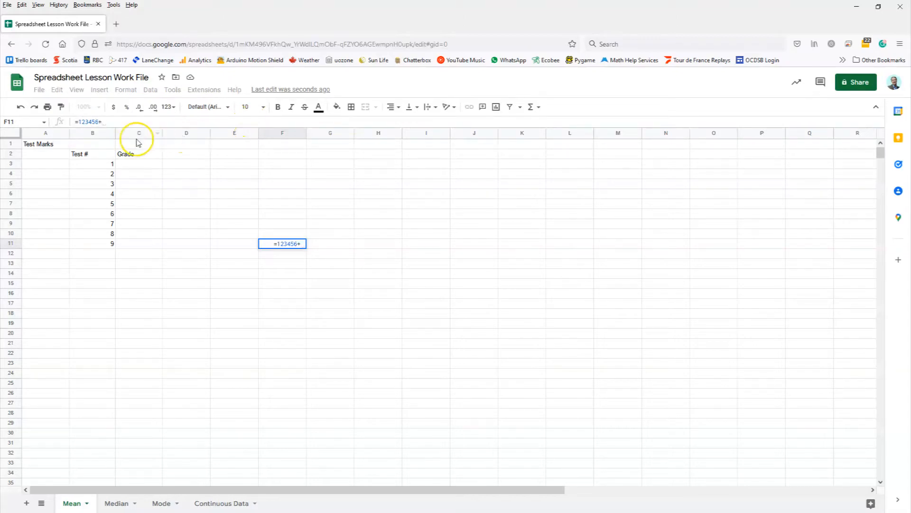
click(95, 206)
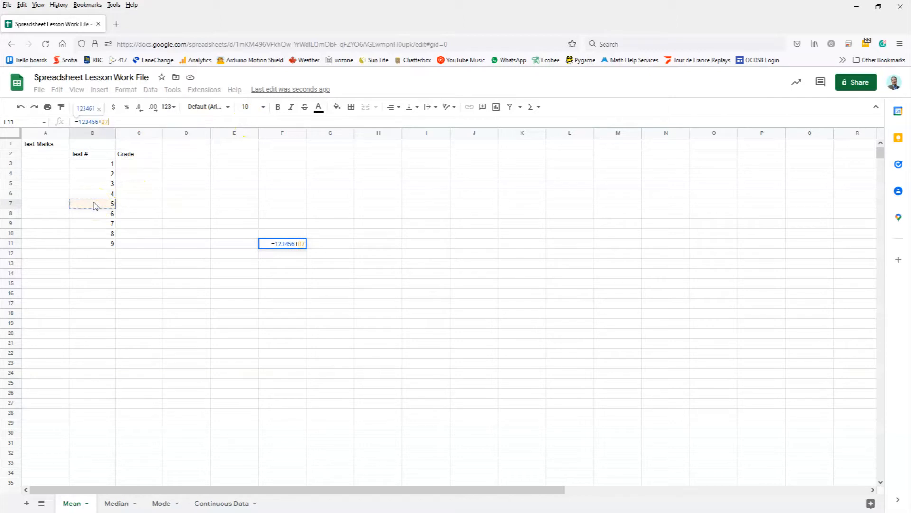
key(Return)
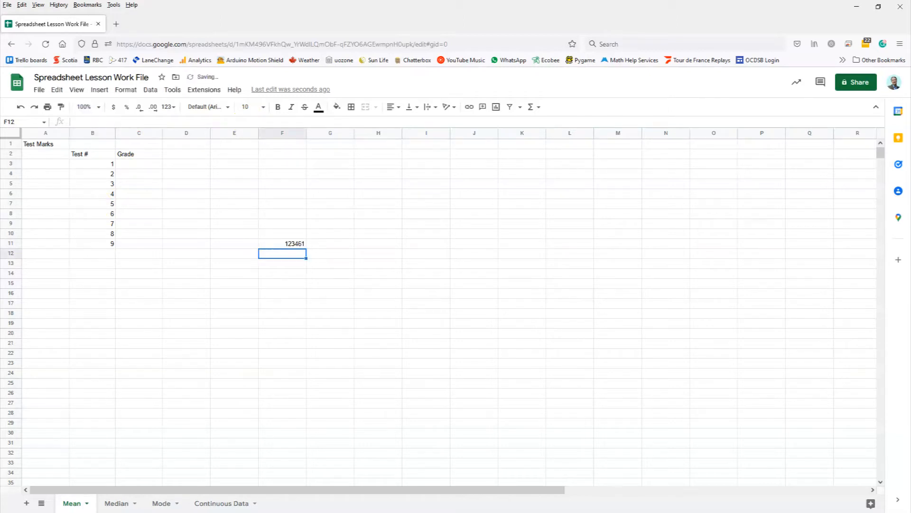
Check the formula in cell F11 and replace the test number in B7 with 10
click(290, 244)
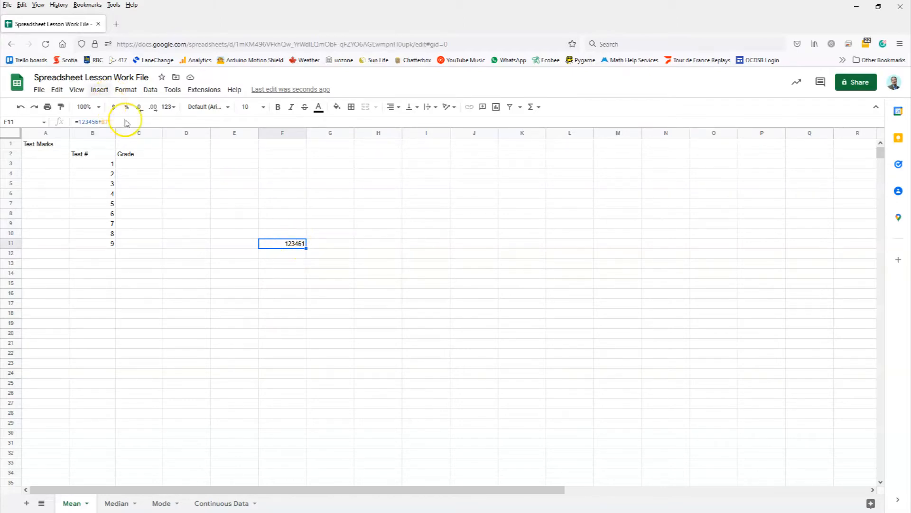
mouse_move(131, 123)
mouse_down()
mouse_move(63, 122)
mouse_move(114, 123)
mouse_up()
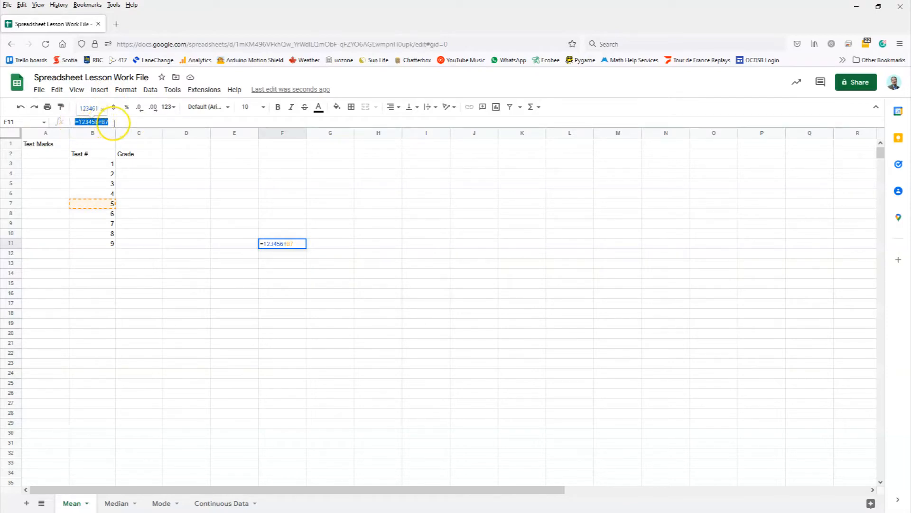
click(113, 205)
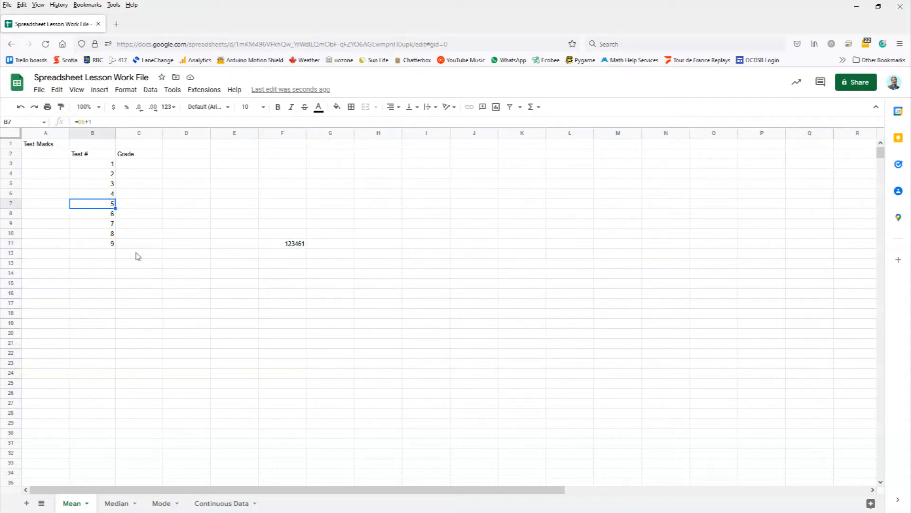
text(10)
key(Return)
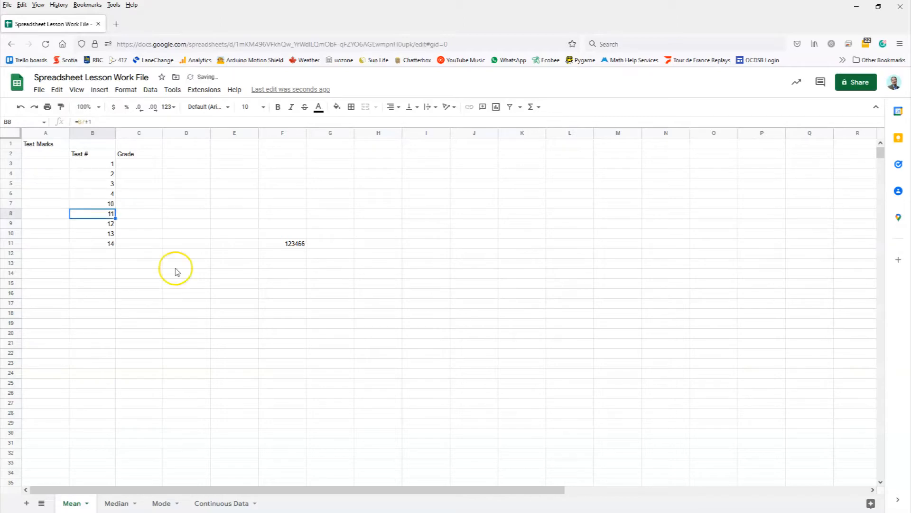
Examine the formula in cell F11 and the cell B7 that it refers to
click(299, 244)
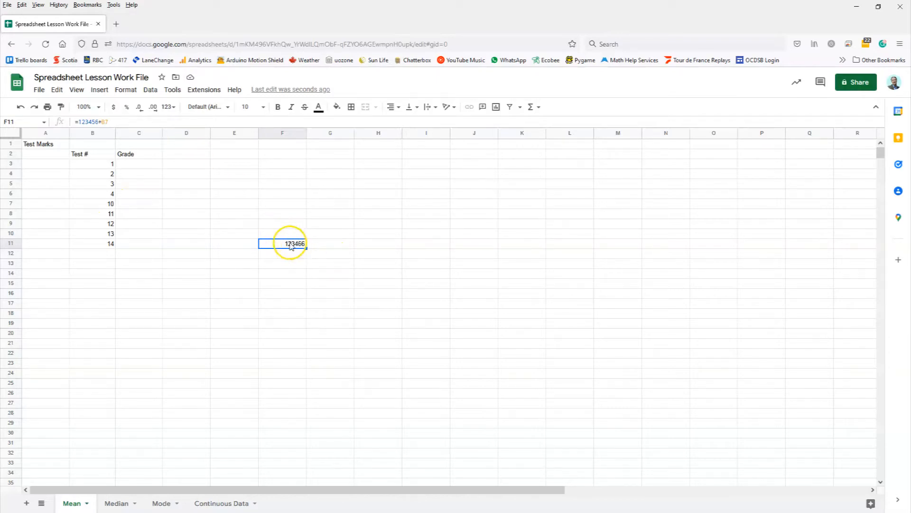
click(108, 205)
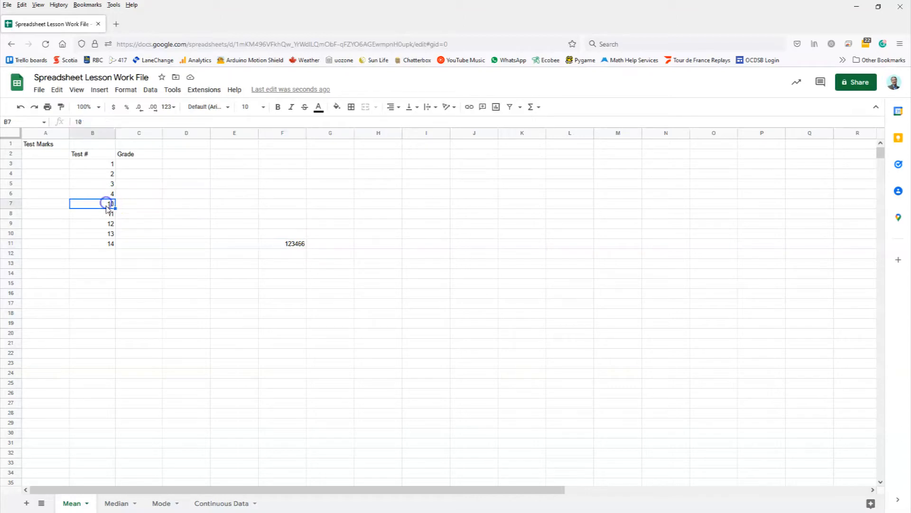
double_click(289, 243)
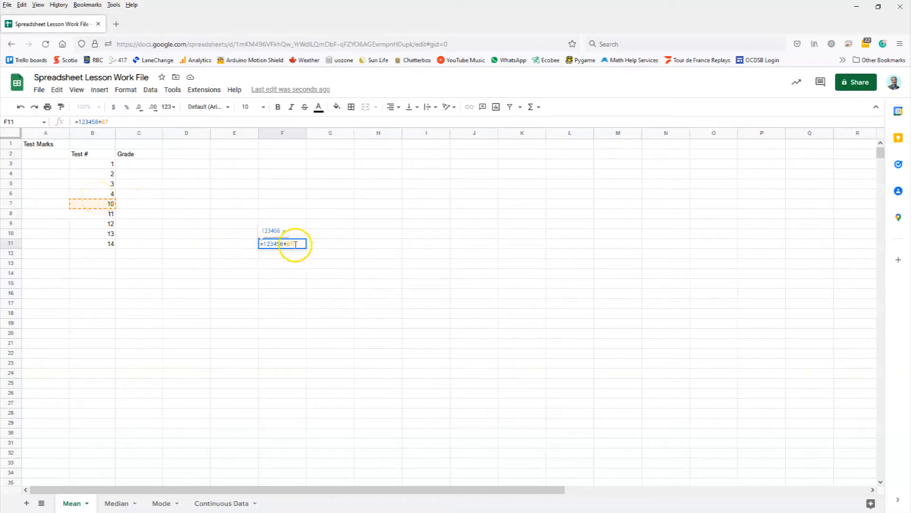
double_click(291, 244)
key(Escape)
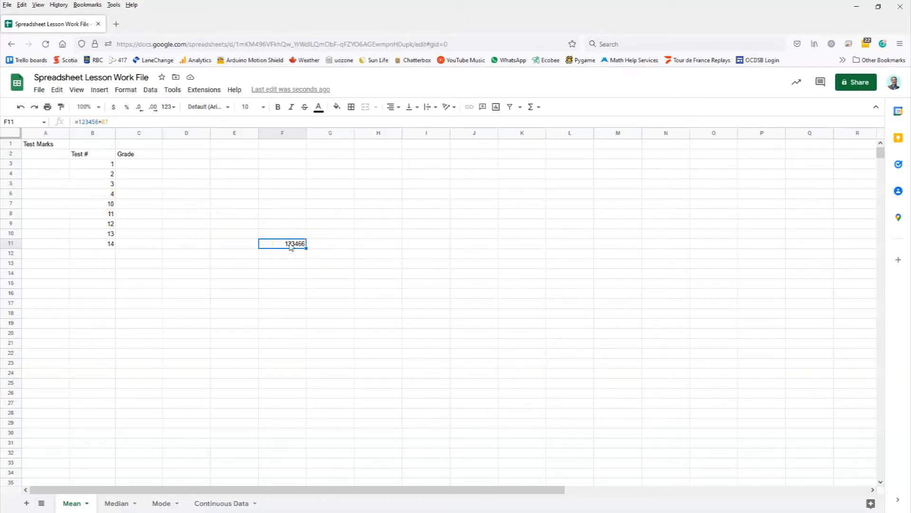
Clear cell F11 and the test numbers in B3:B11, and restart the list with 1 in B3
key(Delete)
click(106, 204)
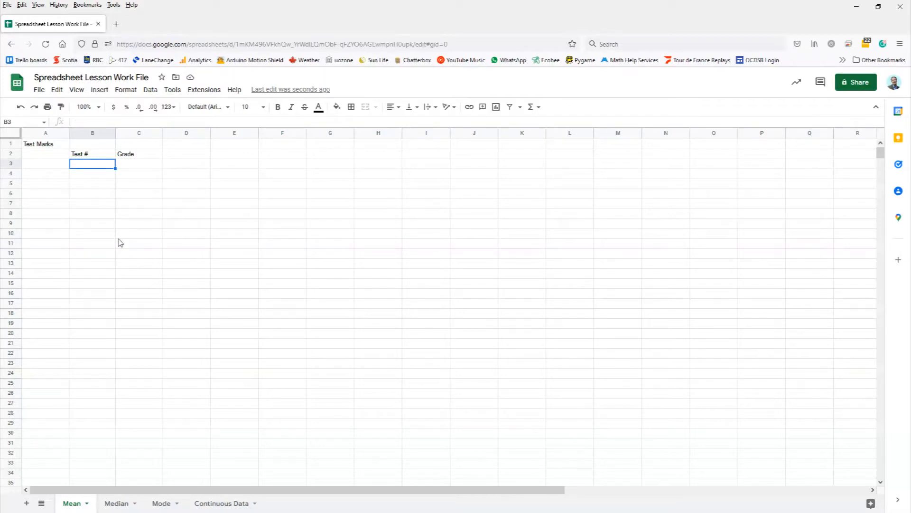
text(1)
key(Return)
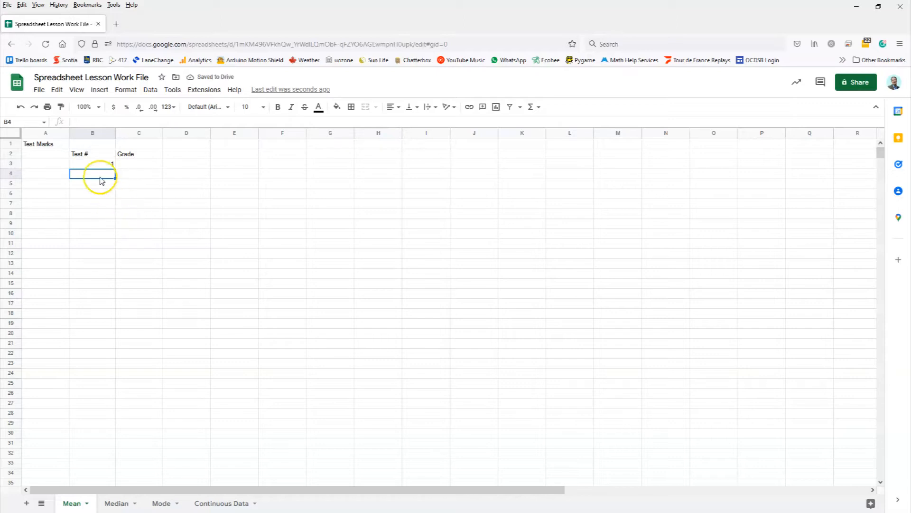
text(2)
key(Return)
text(3)
key(Return)
text(45)
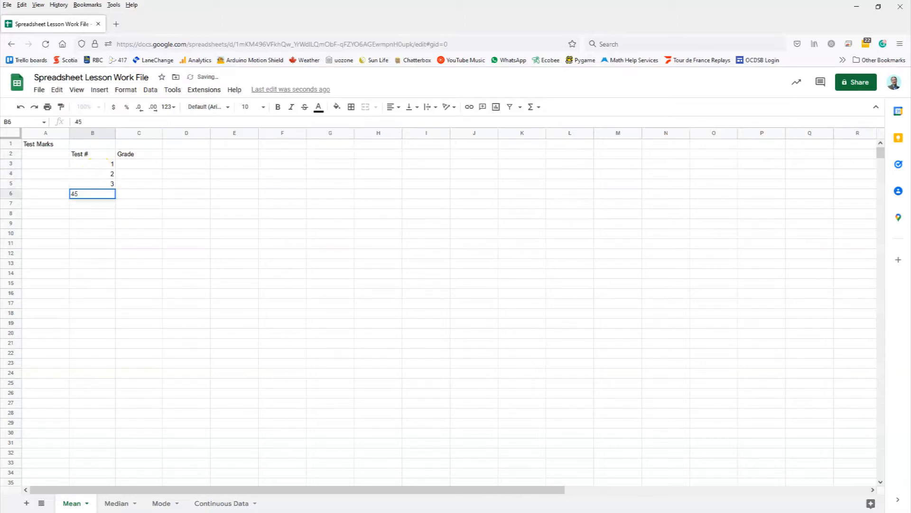
key(Return)
key(ctrl+z)
key(ctrl+z)
key(ctrl+z)
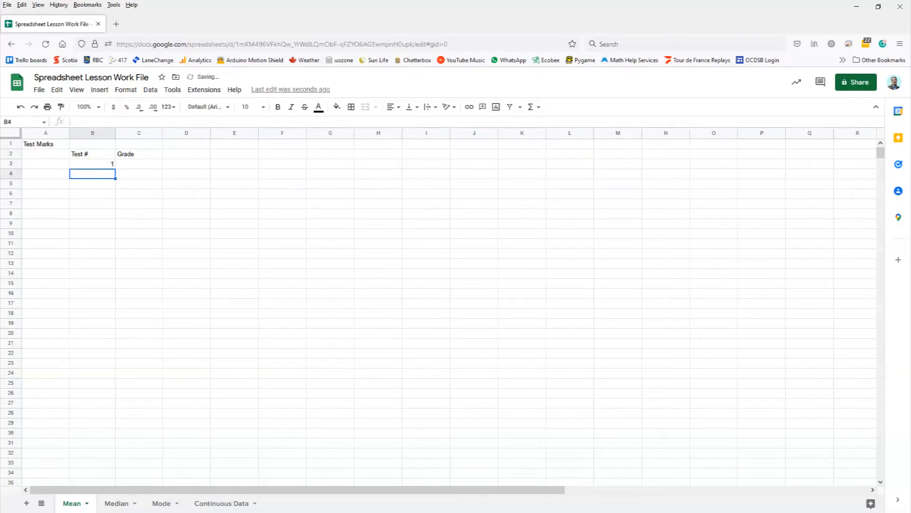
Enter the formula =B3+1 in cell B4 and copy that cell
text(=)
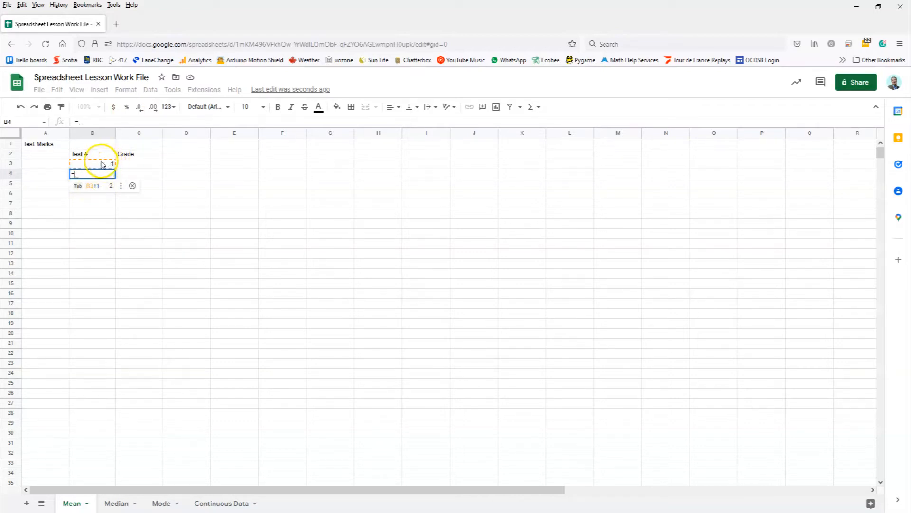
click(93, 188)
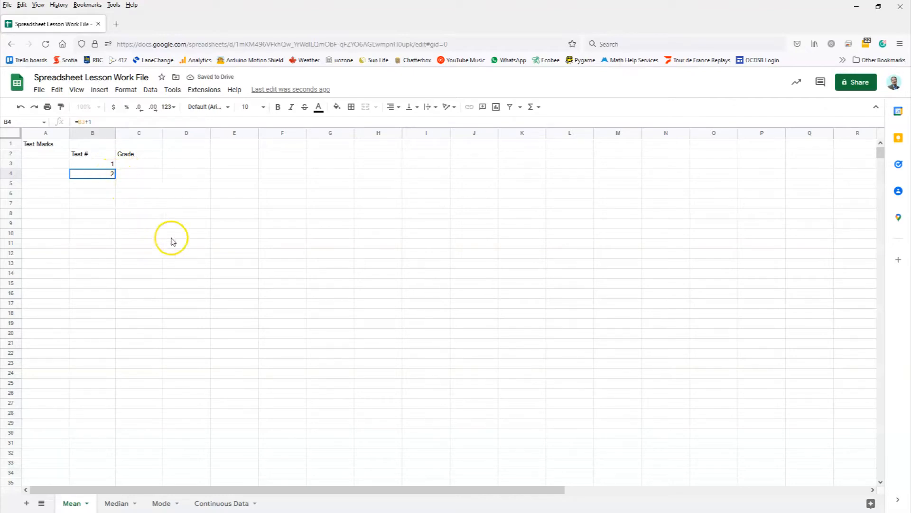
right_click(104, 175)
click(125, 199)
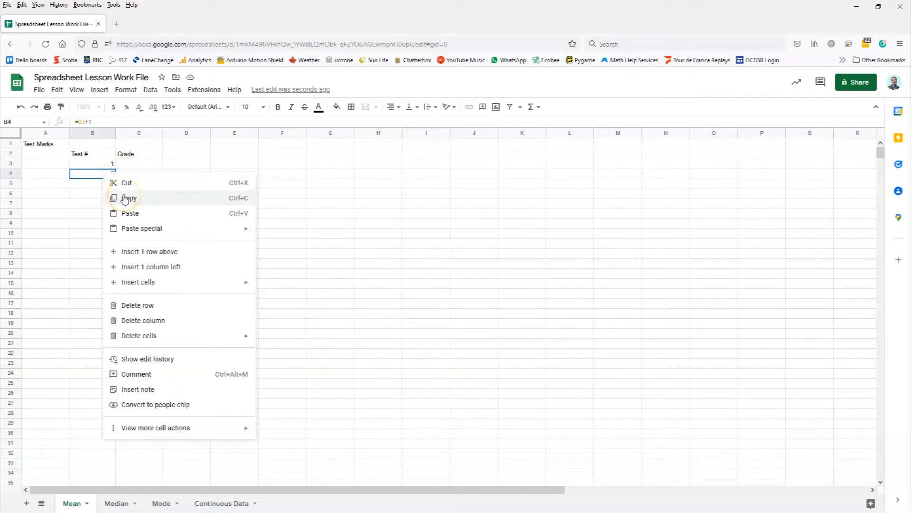
click(231, 202)
Paste the copied formula into B5:B11 to continue the test numbers, and check the first and last cells of the list
click(104, 186)
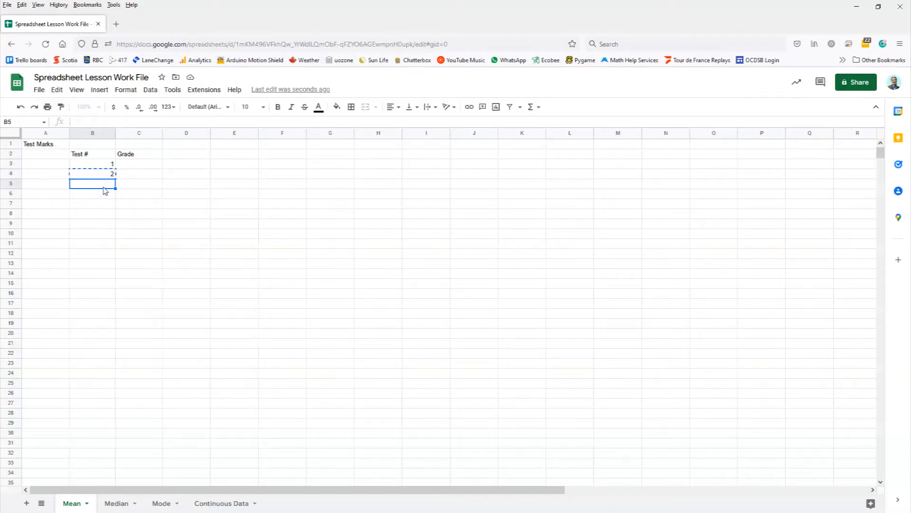
drag(105, 191, 104, 245)
right_click(103, 188)
click(141, 232)
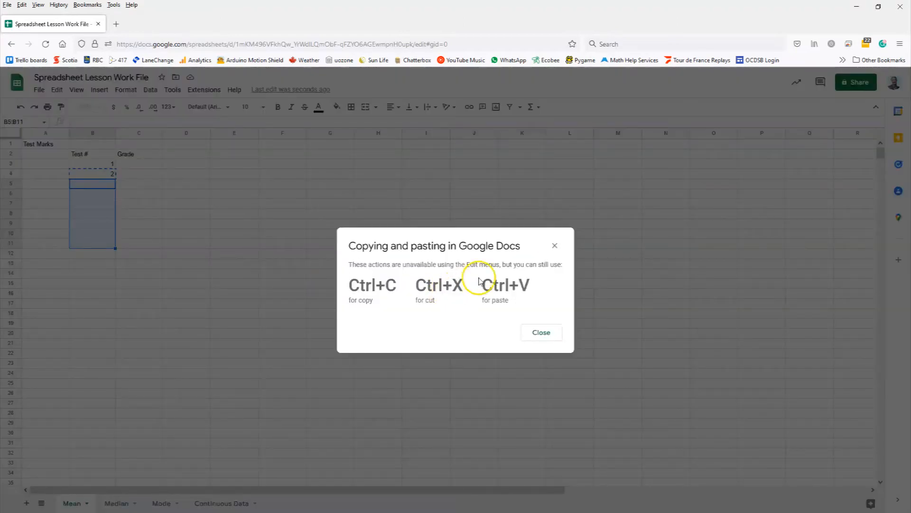
click(546, 334)
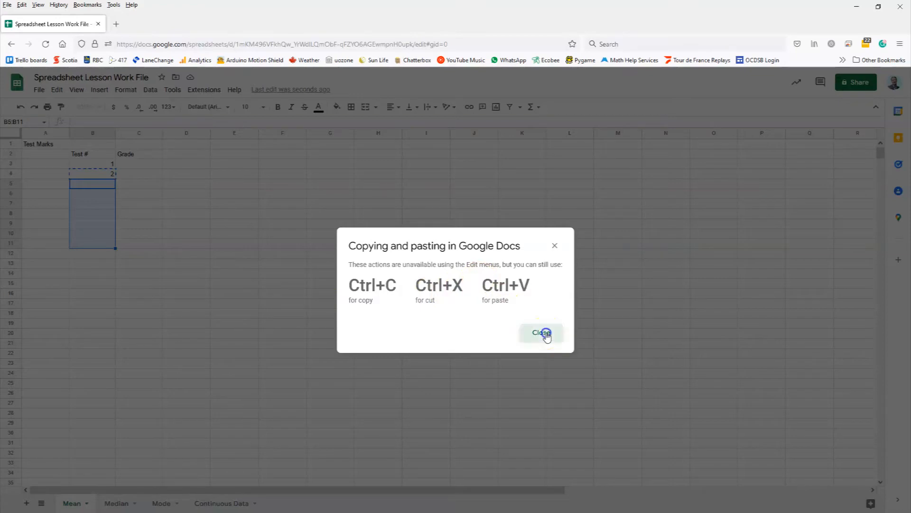
key(ctrl+v)
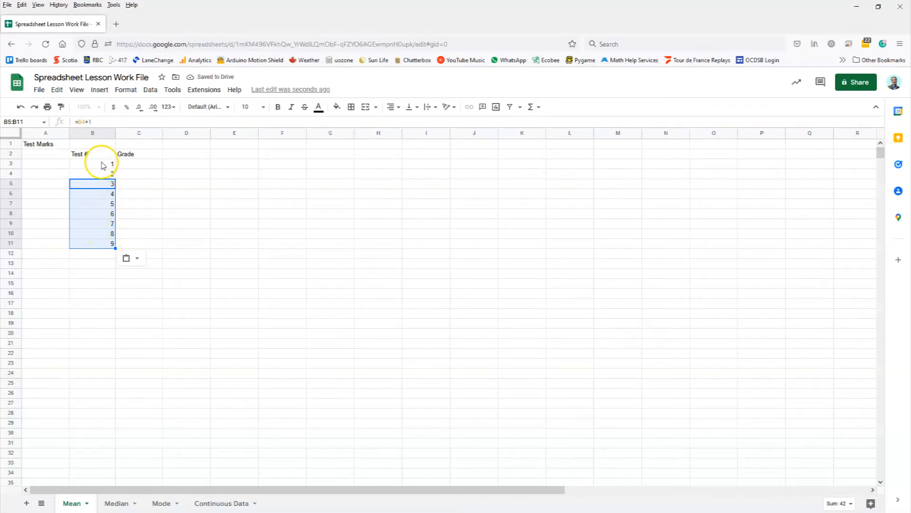
click(102, 164)
click(108, 244)
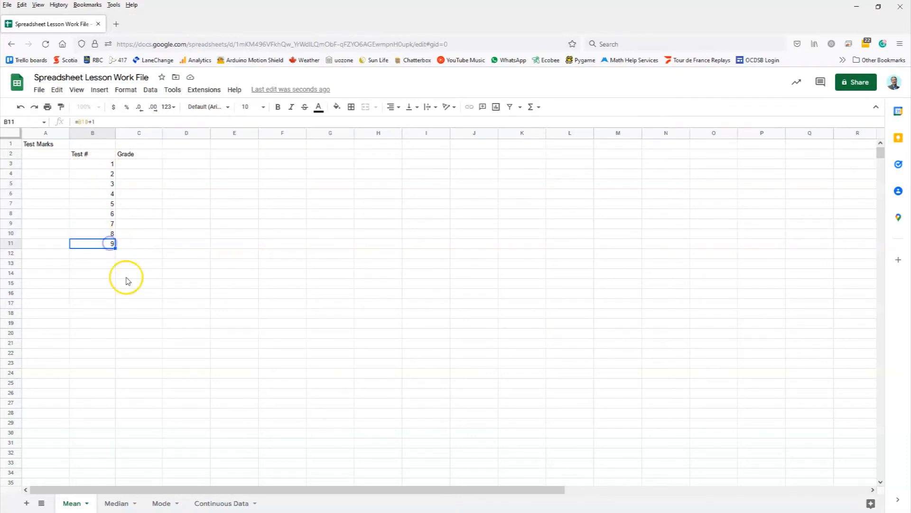
click(138, 162)
drag(138, 160, 136, 244)
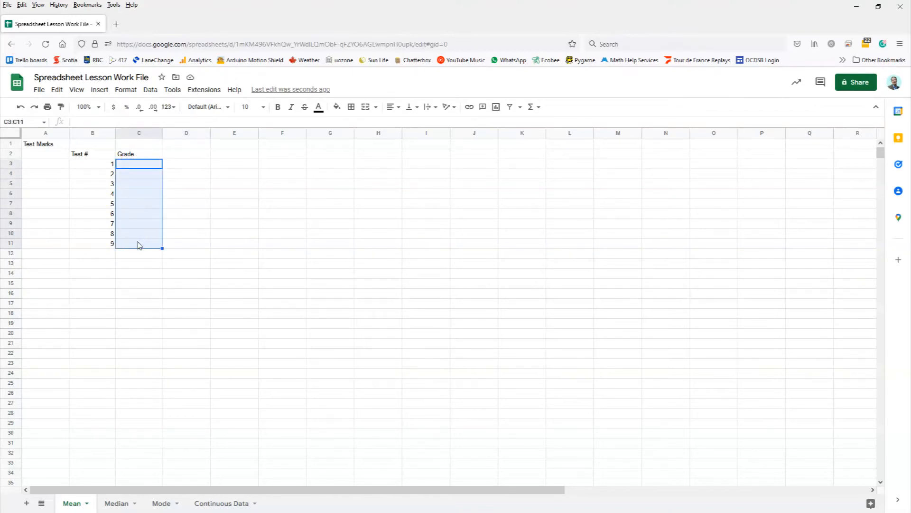
click(183, 165)
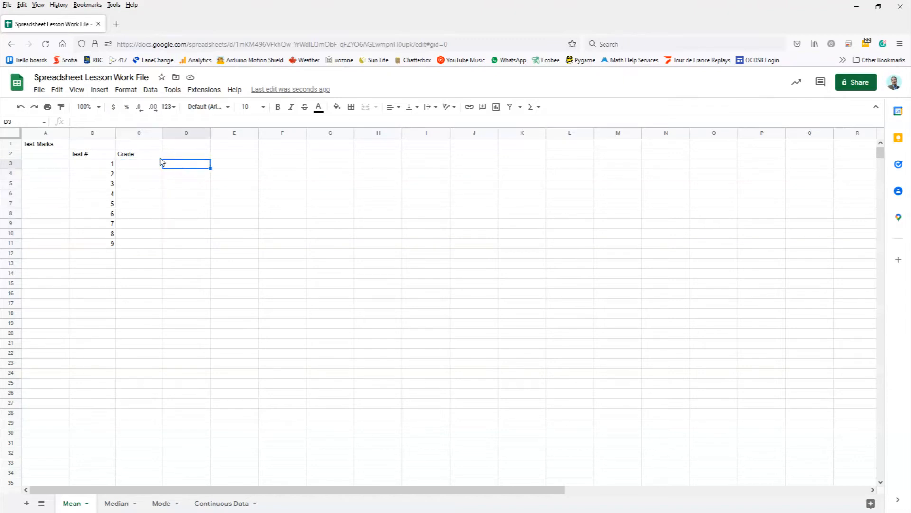
text(90)
key(Return)
click(188, 164)
key(Delete)
Apply the custom number format 0% to the empty grade cells C3:C11
click(131, 164)
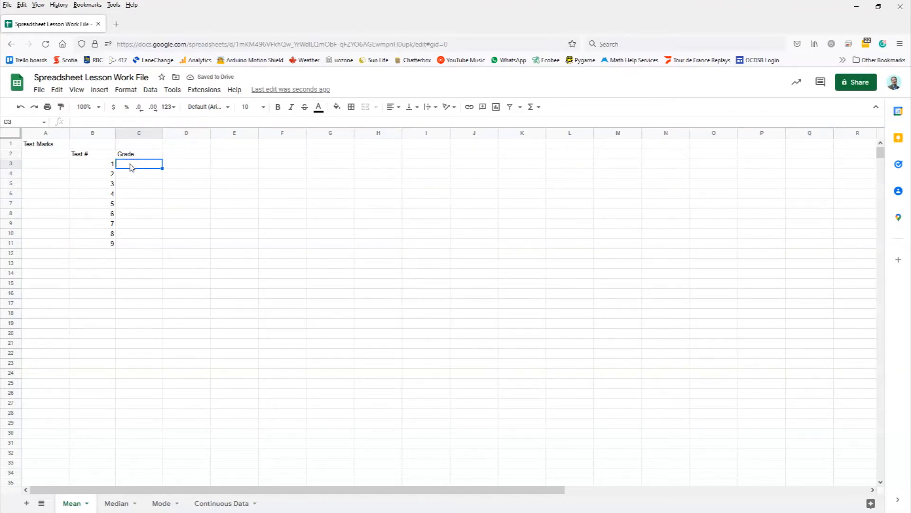
drag(131, 164, 140, 246)
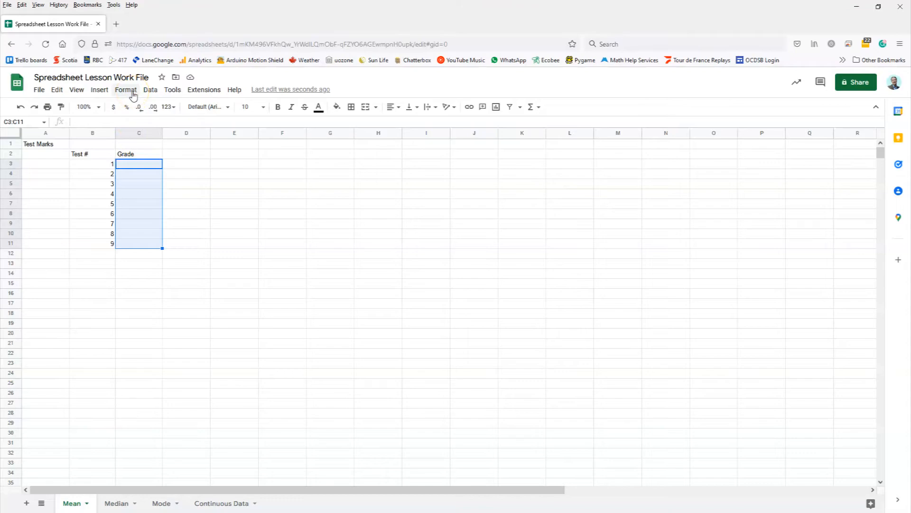
drag(141, 164, 149, 246)
click(123, 90)
mouse_move(177, 138)
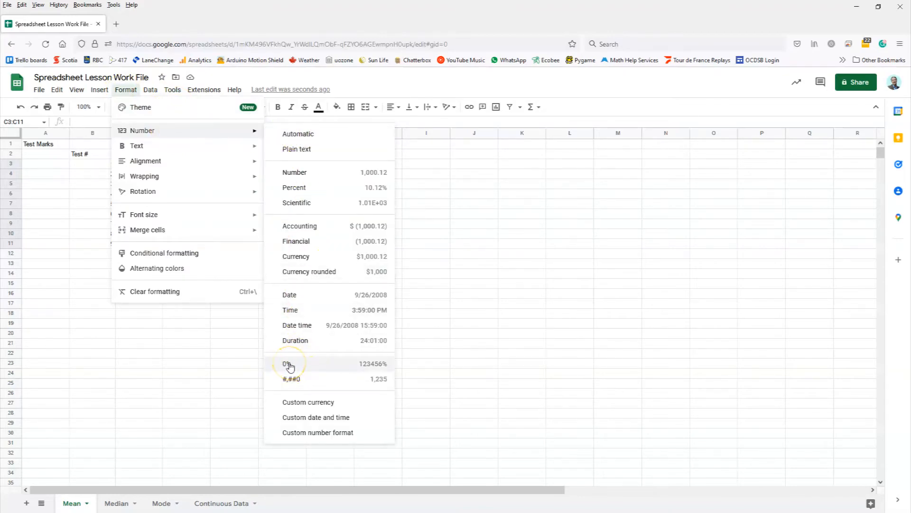
click(321, 434)
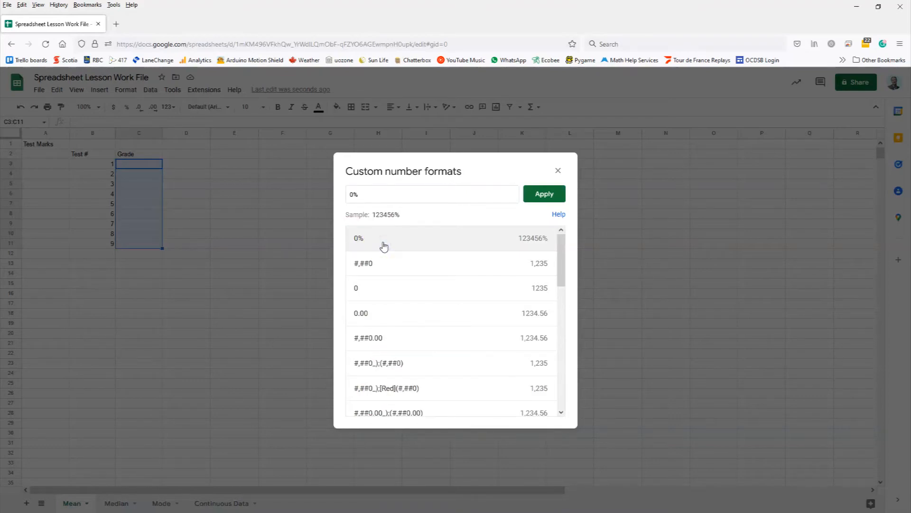
click(364, 240)
click(535, 194)
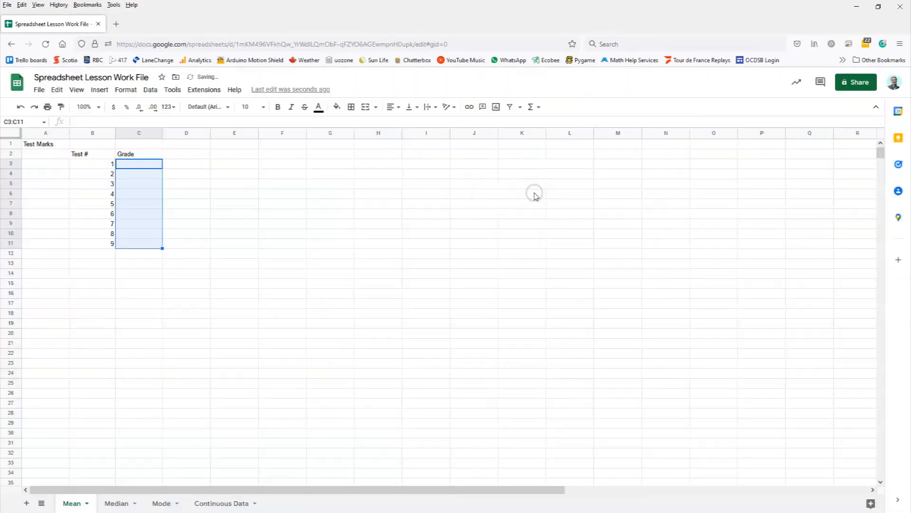
Enter the grades 90, 85, 80, 78, 69, 45, 88, 61 and 23 in cells C3:C11
click(135, 165)
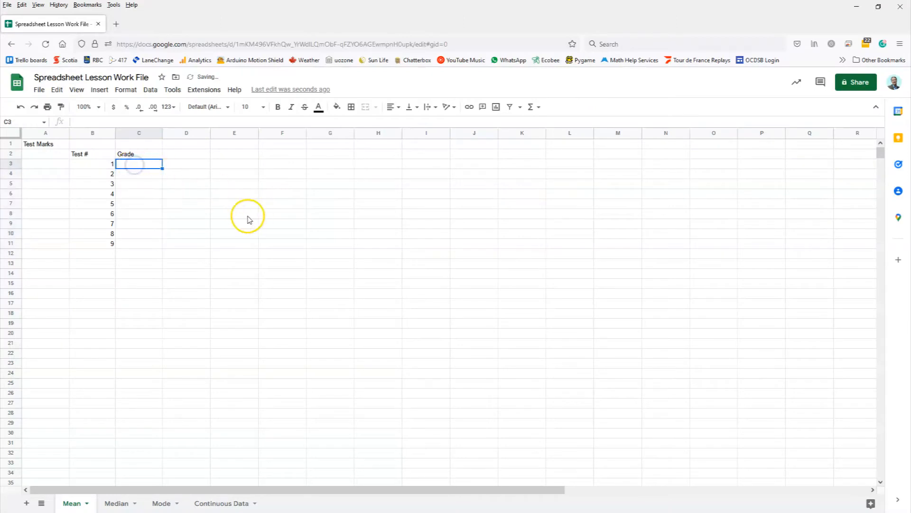
text(90)
key(Return)
text(85)
key(Return)
text(80)
key(Return)
text(78)
key(Return)
text(69)
key(Return)
text(45 88 61 23)
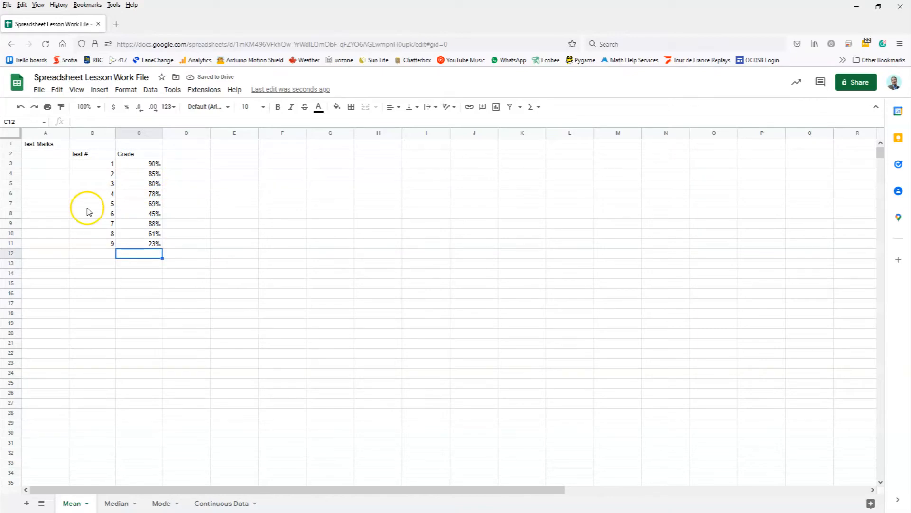
Make the Test Marks title in A1 bold with font size 14
click(45, 146)
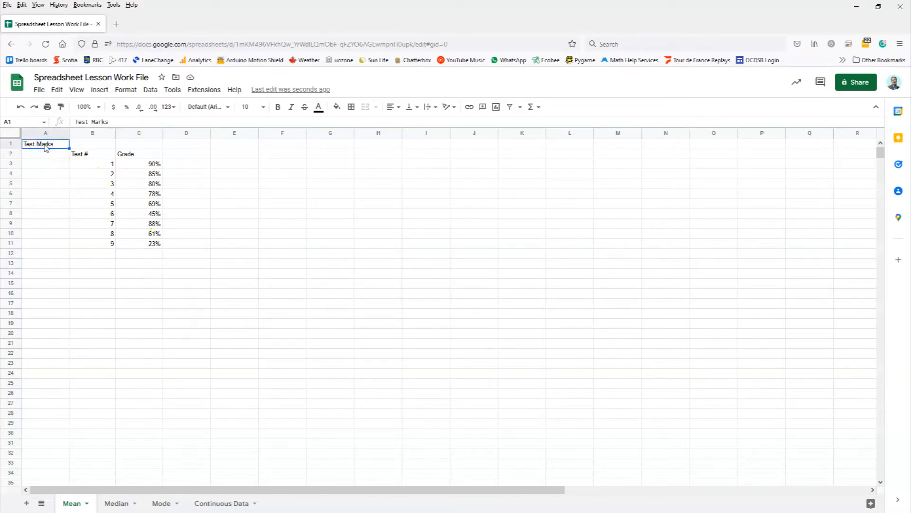
click(278, 107)
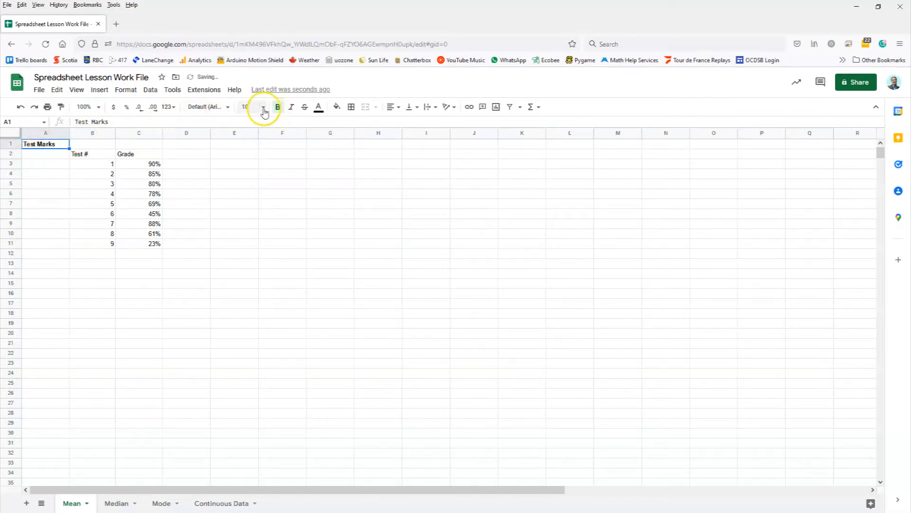
click(263, 107)
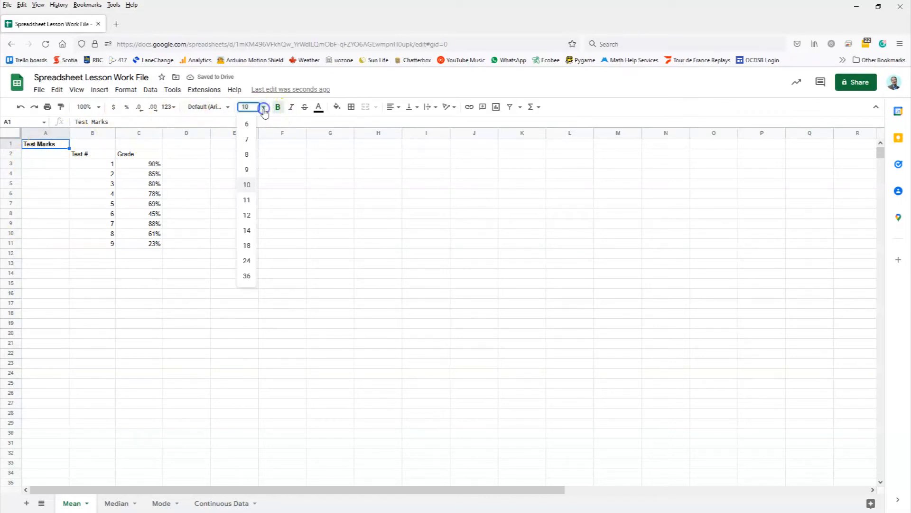
click(247, 231)
Make the column headers Test # and Grade in B2:C2 bold
click(79, 156)
drag(79, 157, 133, 156)
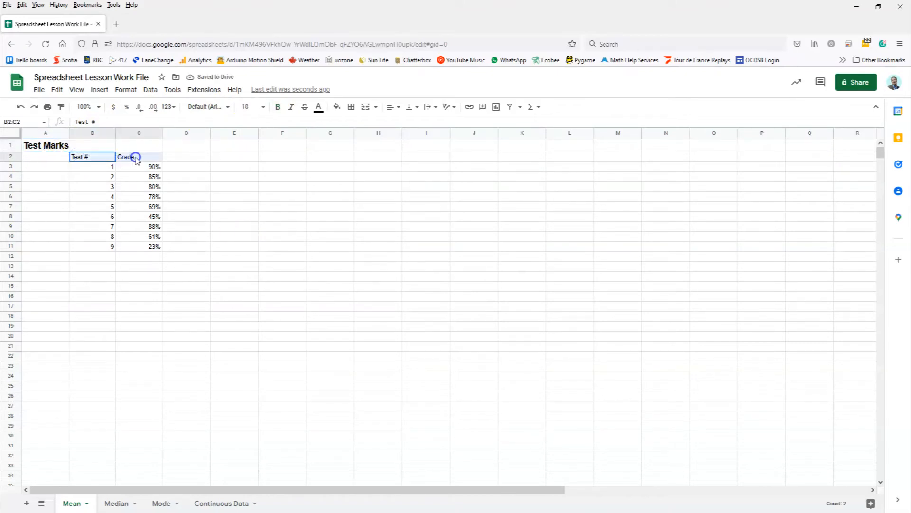
click(278, 108)
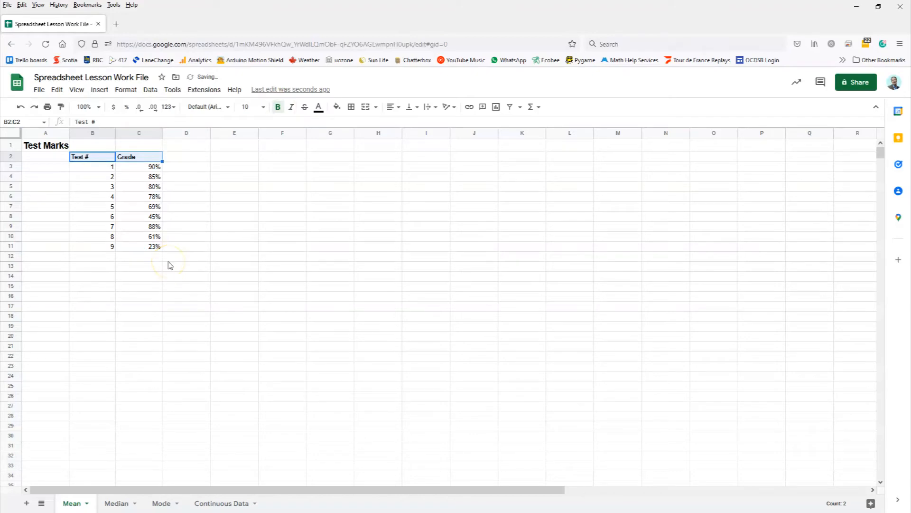
Centre the contents of the whole table in B2:C11 horizontally
drag(76, 159, 146, 248)
click(392, 107)
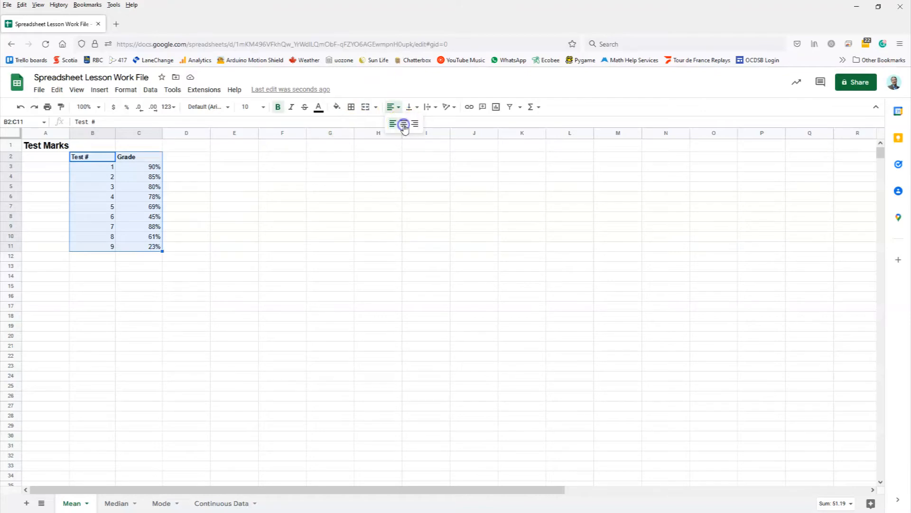
click(402, 124)
click(283, 207)
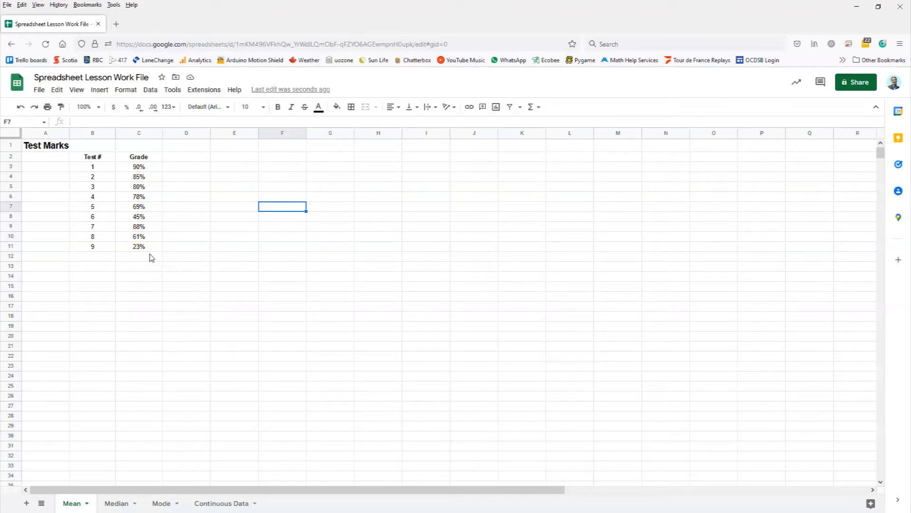
Enter the label Average/Mean in cell B12, below the last test number
click(93, 257)
text(Average)
key(Return)
key(Up)
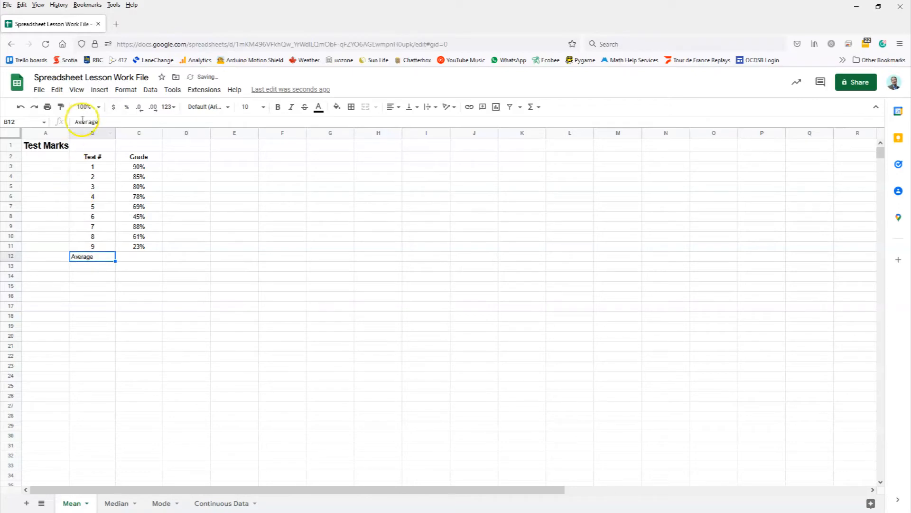
click(102, 122)
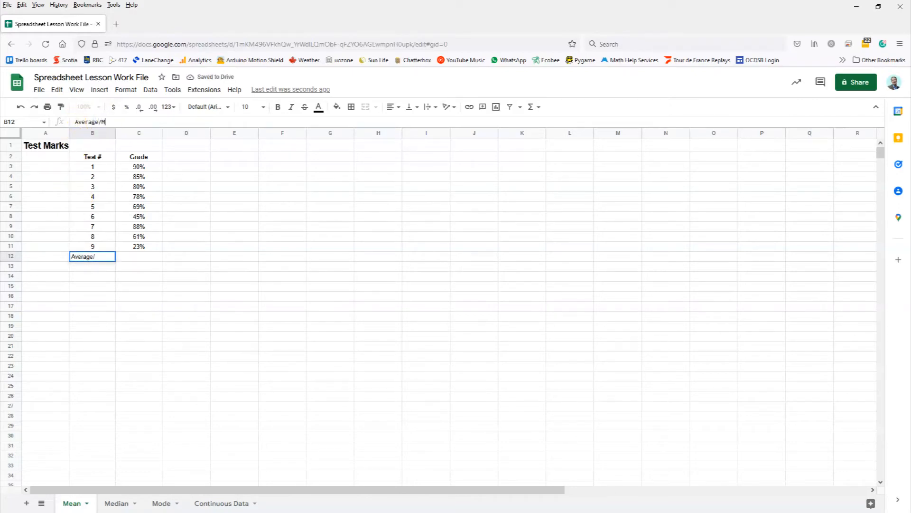
text(/Mean)
key(Tab)
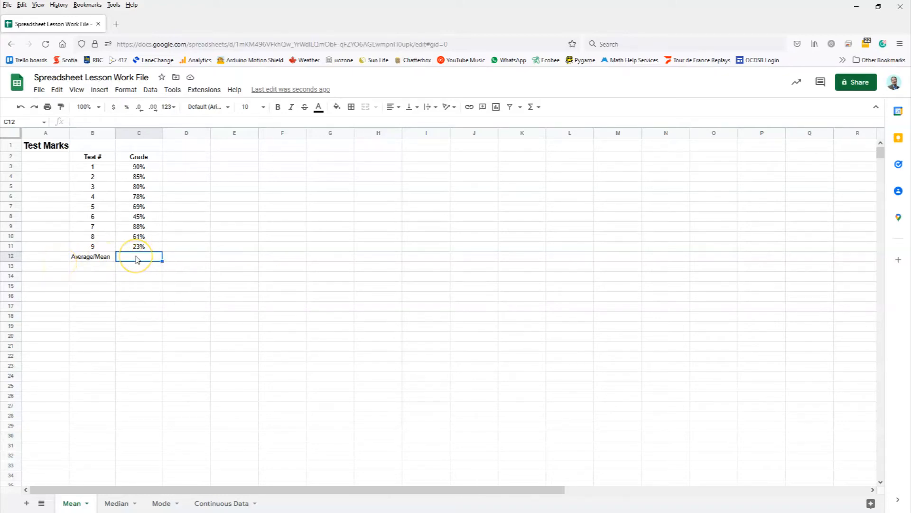
Move the Average/Mean label down to B14 and enter the label Total in B12
click(88, 257)
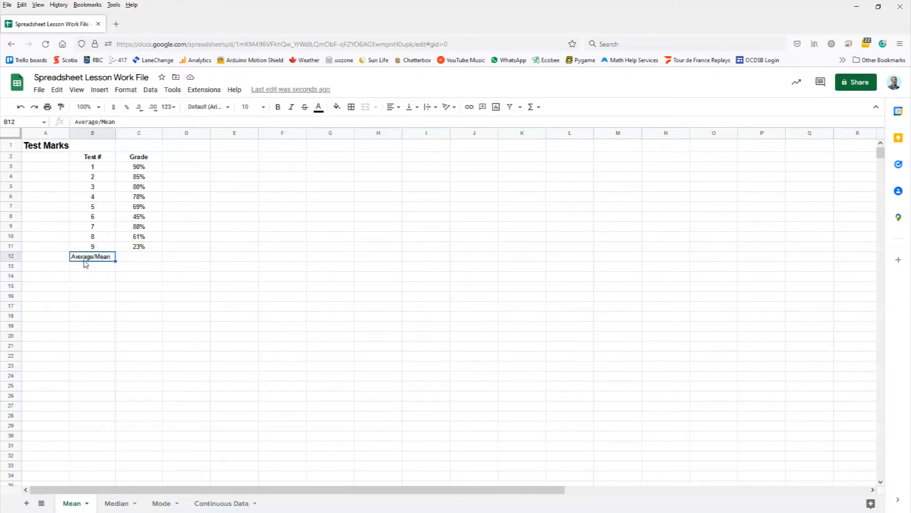
drag(84, 262, 82, 274)
click(94, 257)
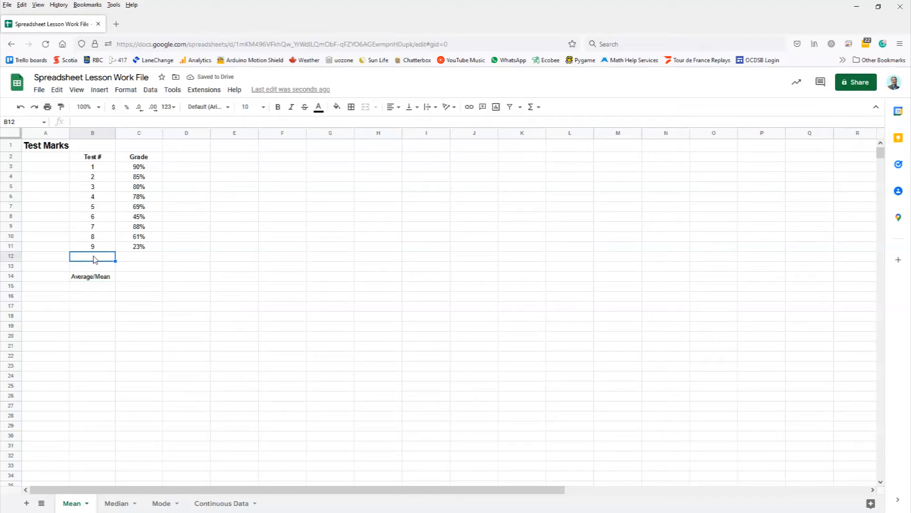
text(Total)
key(Tab)
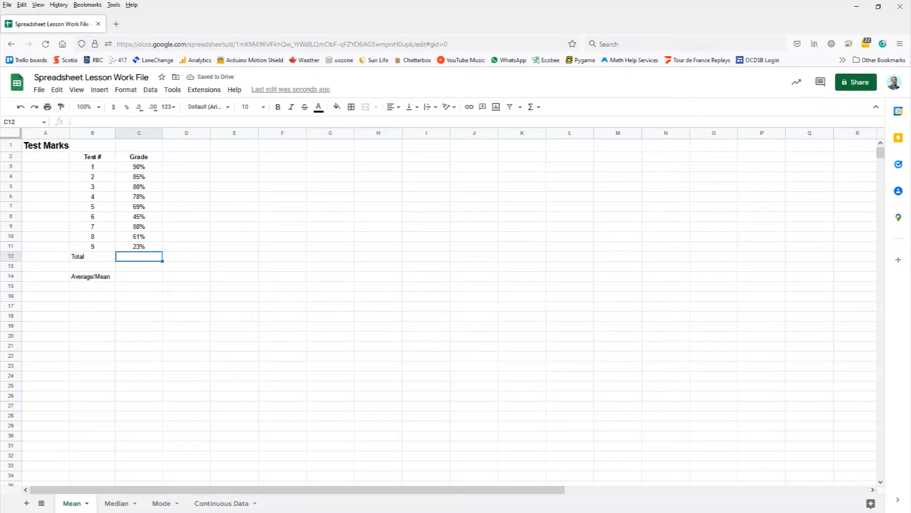
Enter the formula =sum(C3:C11) in cell C12 to total the grades
text(=)
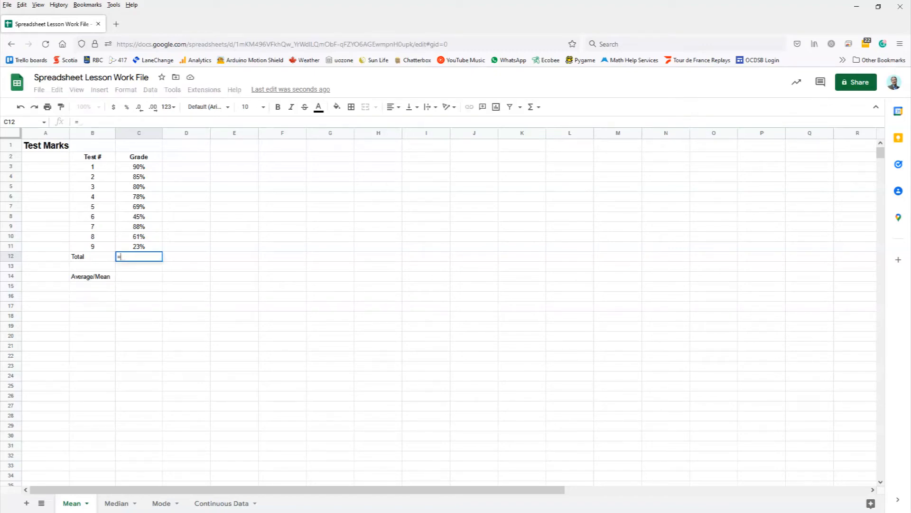
text(sum)
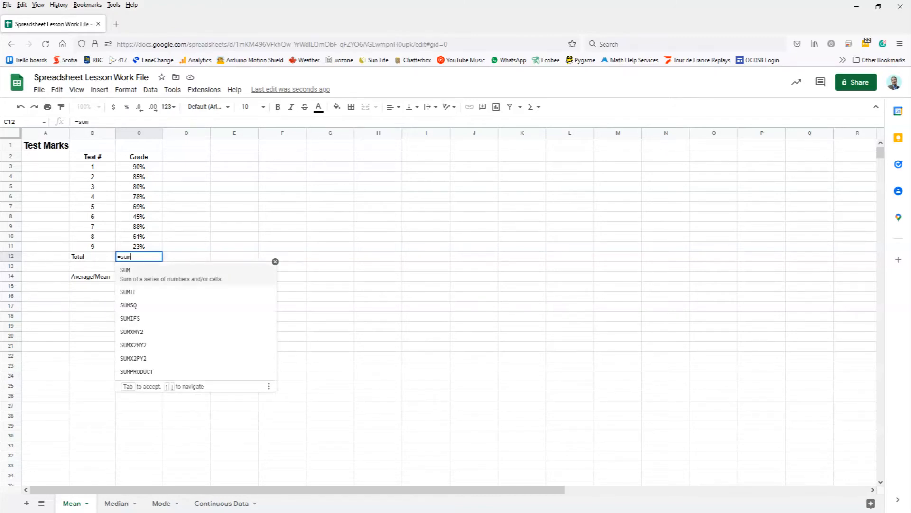
text(()
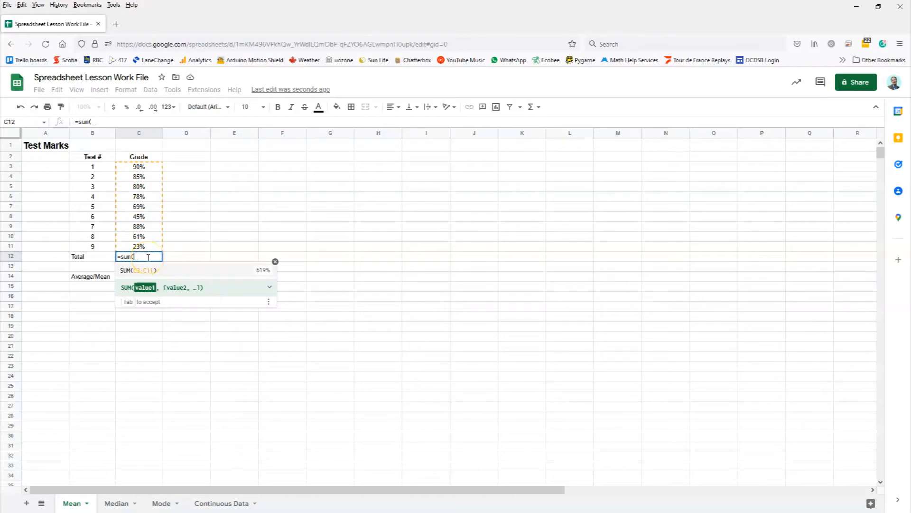
drag(123, 168, 134, 247)
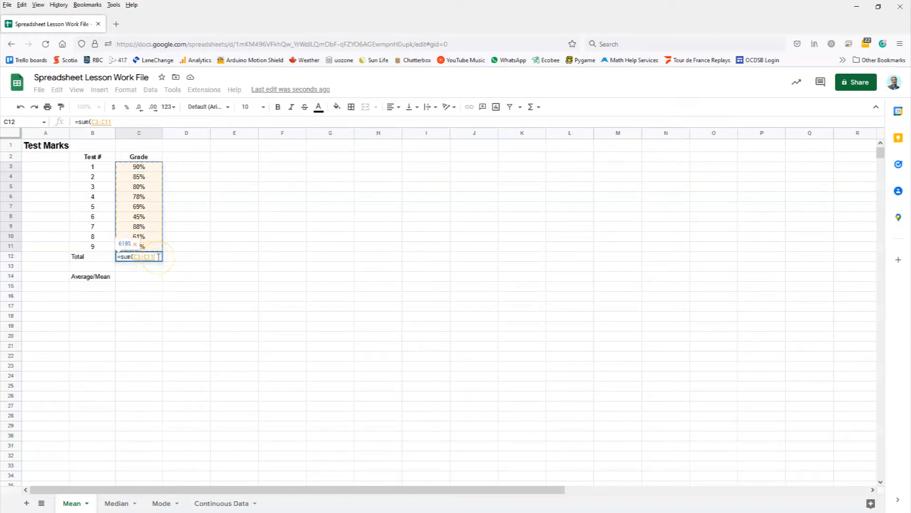
text())
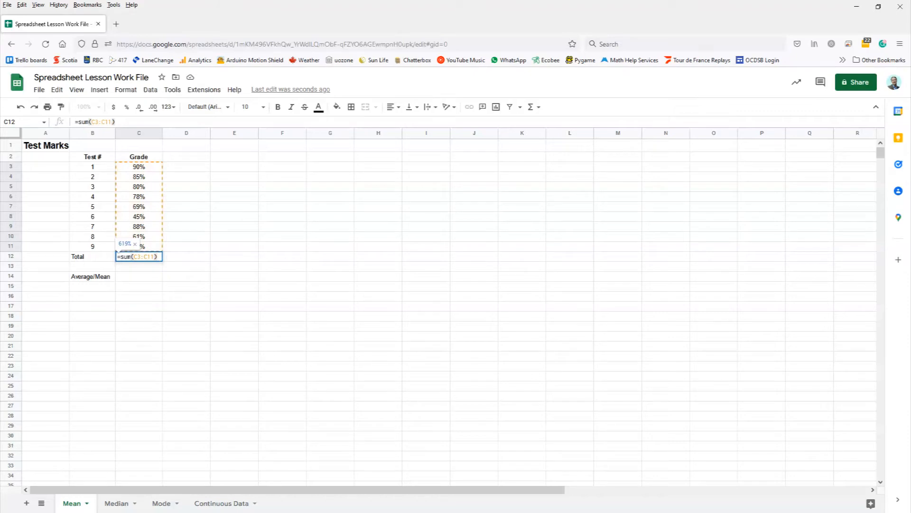
key(Return)
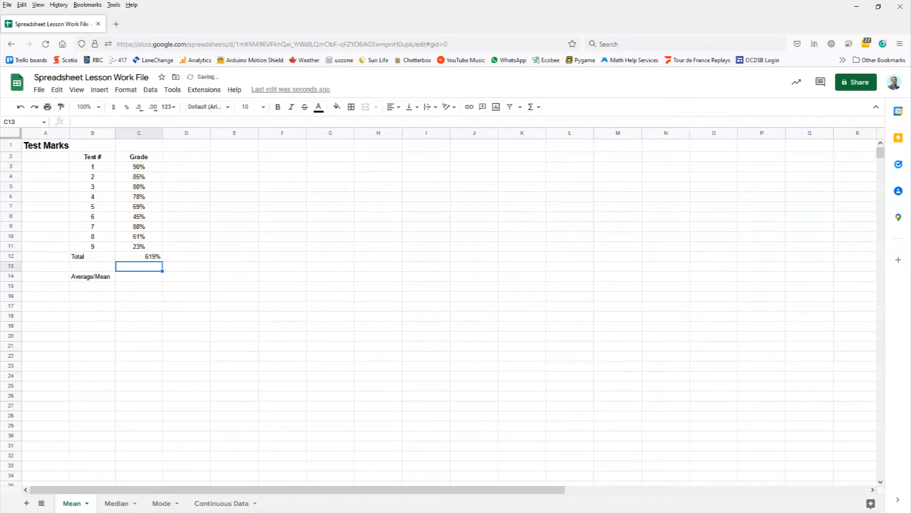
Examine the SUM formula in C12 and the range of cells it adds
click(155, 256)
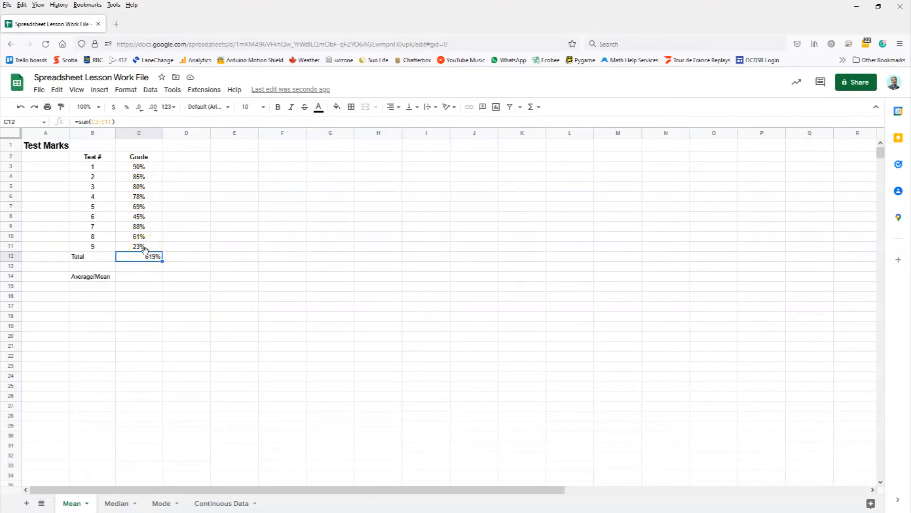
click(113, 123)
drag(113, 122, 67, 123)
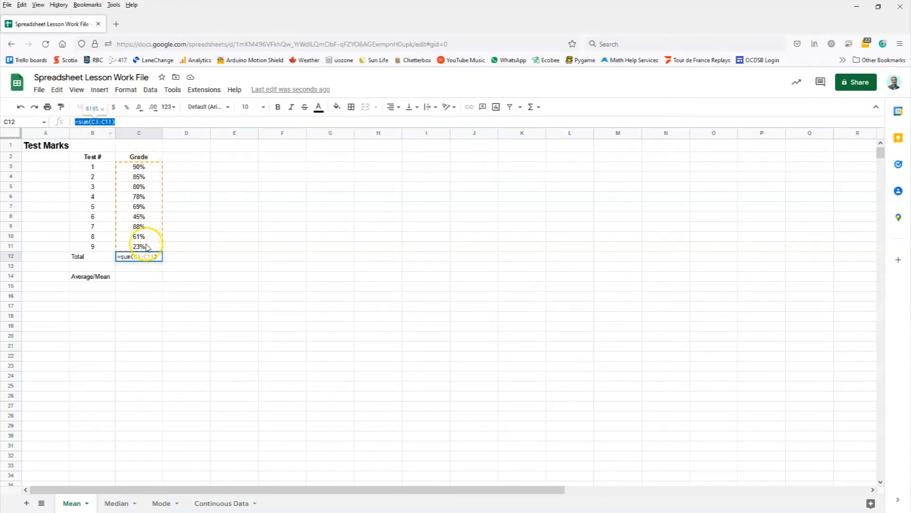
Total the grades in D12 with a formula that adds the individual cells C3 through C11 one by one
click(176, 257)
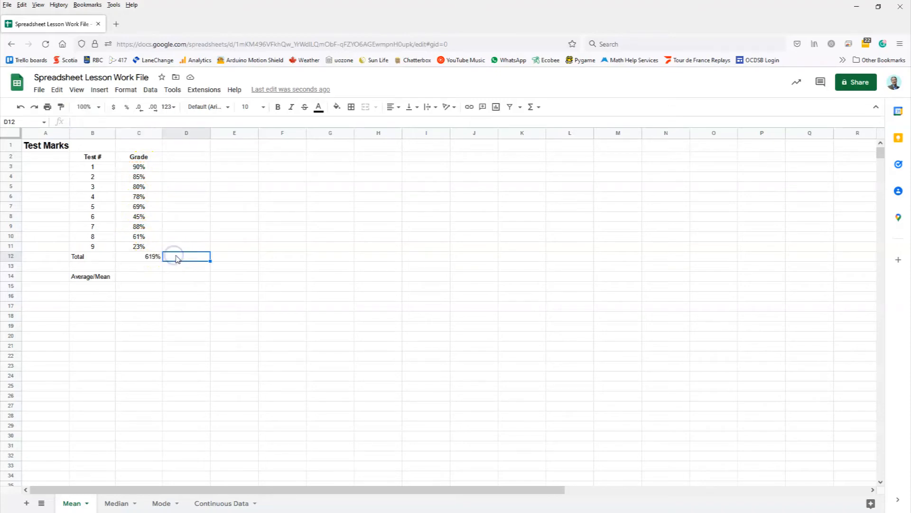
text(=)
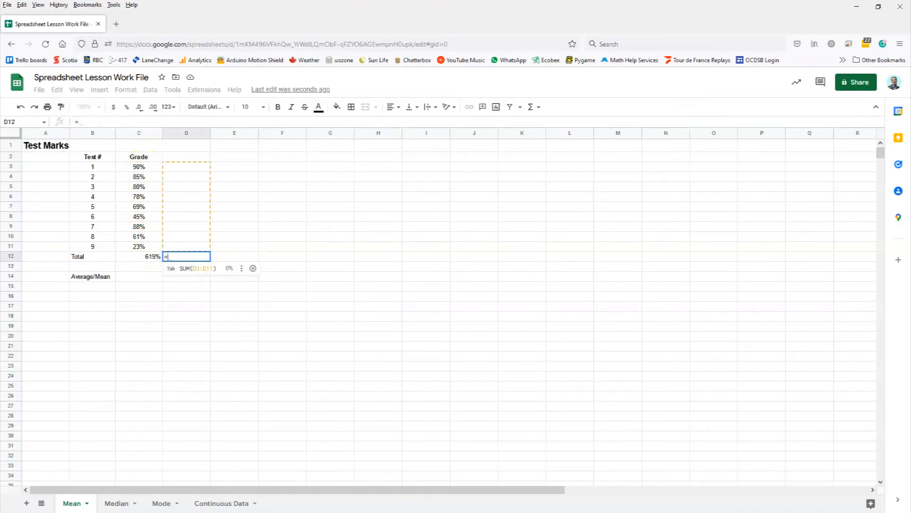
click(142, 167)
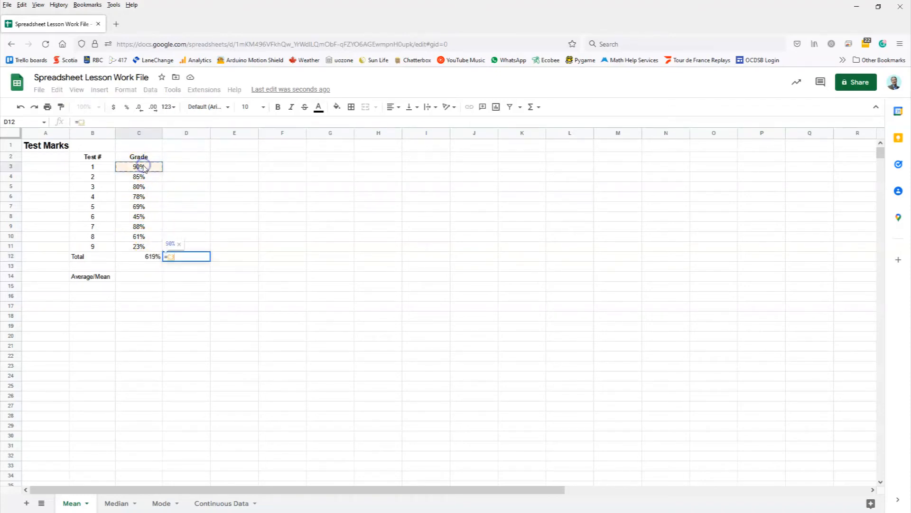
text(+)
click(142, 177)
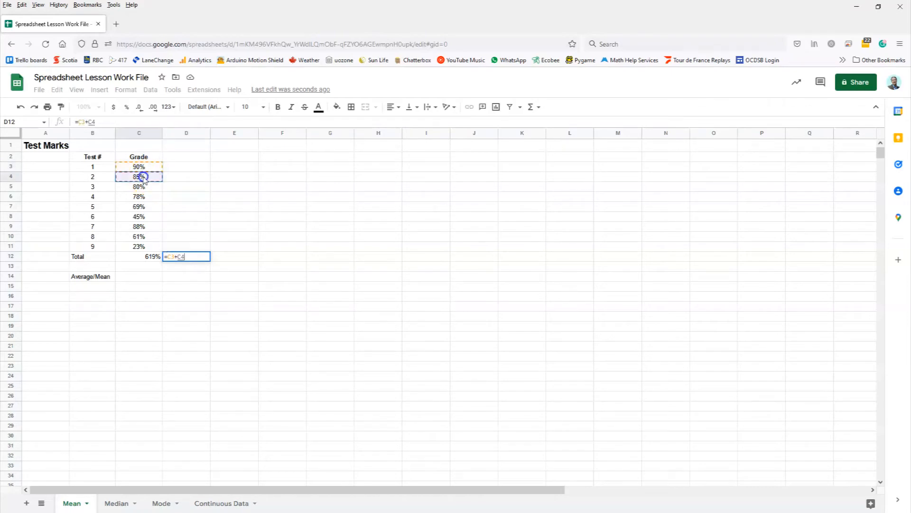
text(+)
click(143, 187)
text(+)
click(144, 197)
text(+)
click(141, 207)
text(+)
click(141, 216)
text(+)
click(143, 227)
text(+)
click(143, 236)
text(+)
click(144, 246)
text(+)
key(BackSpace)
key(Return)
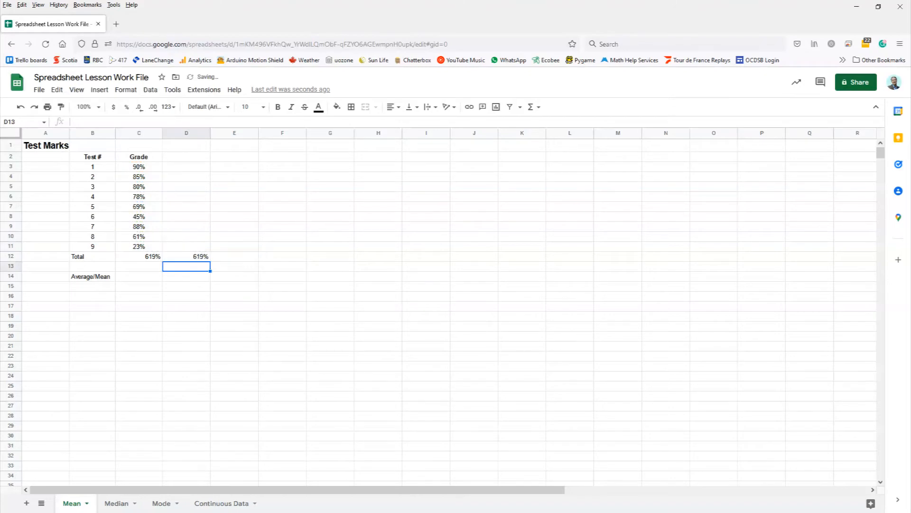
Review the SUM formula in the Total cell C12 once more and leave the cell without editing it
drag(117, 122, 62, 116)
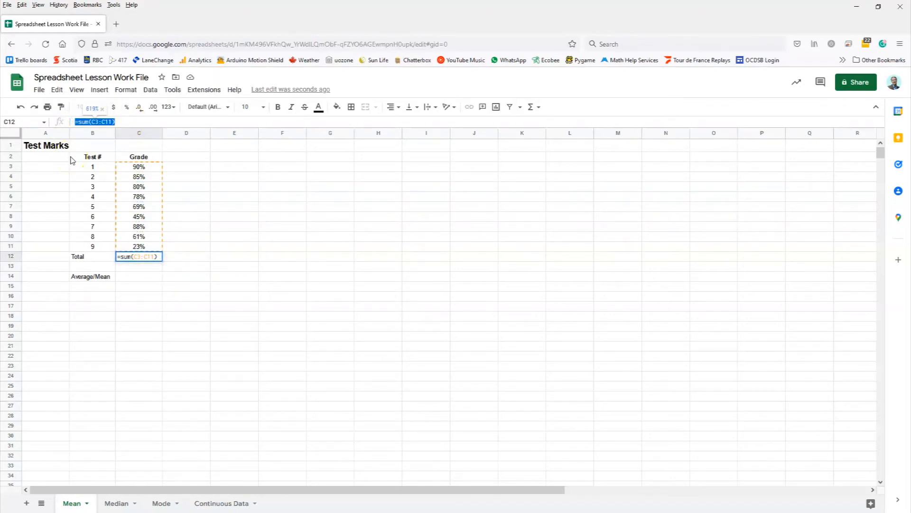
key(Escape)
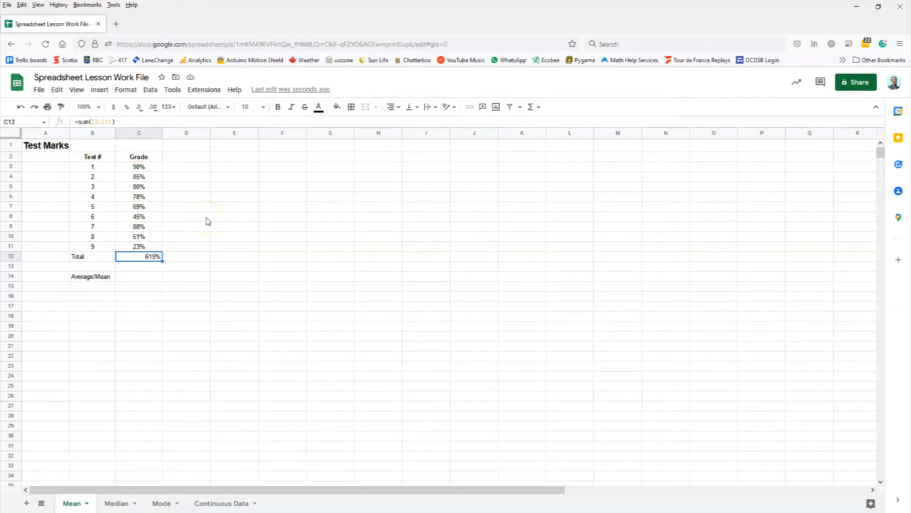
click(207, 220)
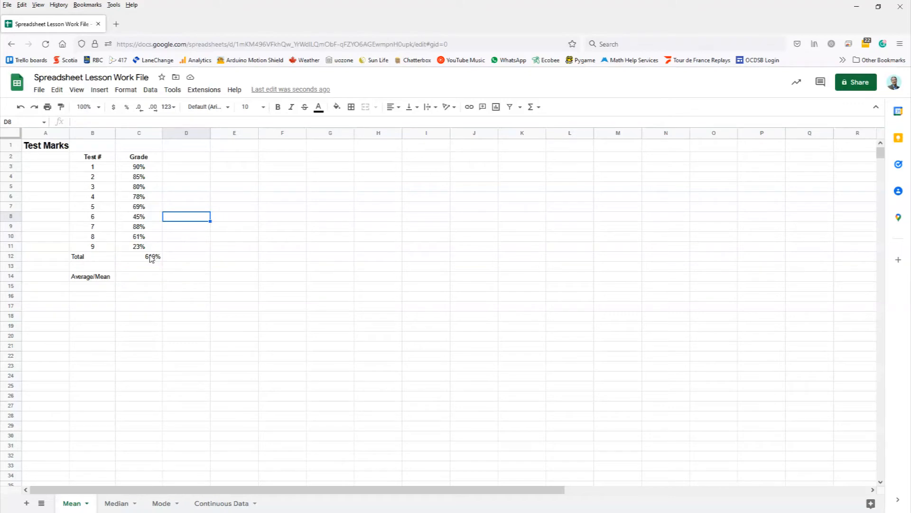
click(150, 259)
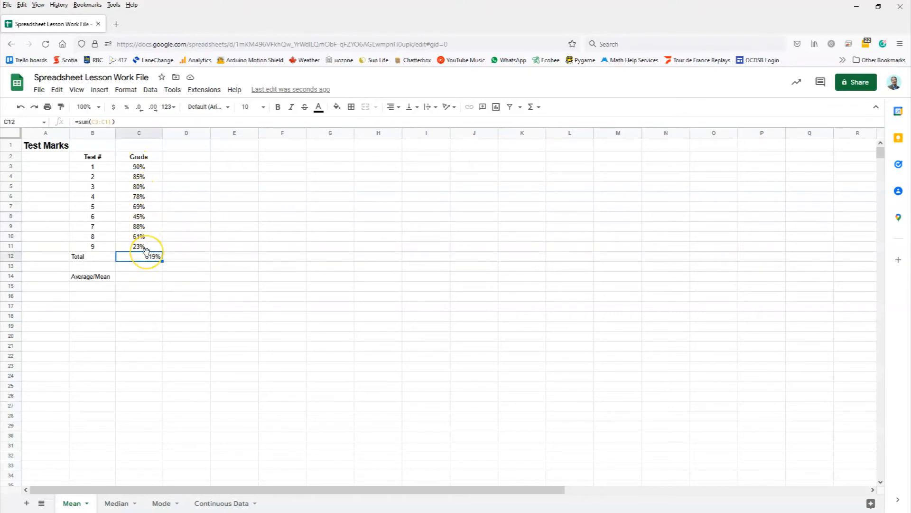
click(94, 169)
drag(98, 179, 95, 246)
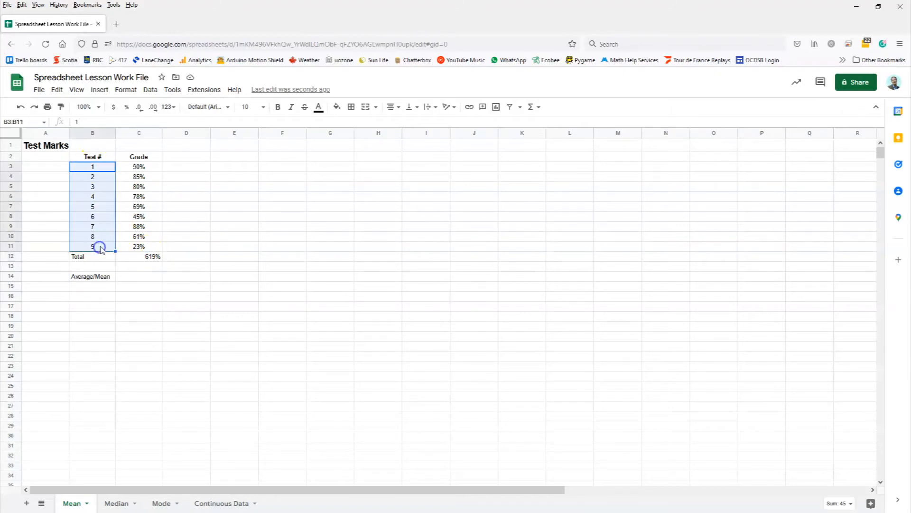
Count the grades in C13 with the formula =count(C3:C11)
click(138, 268)
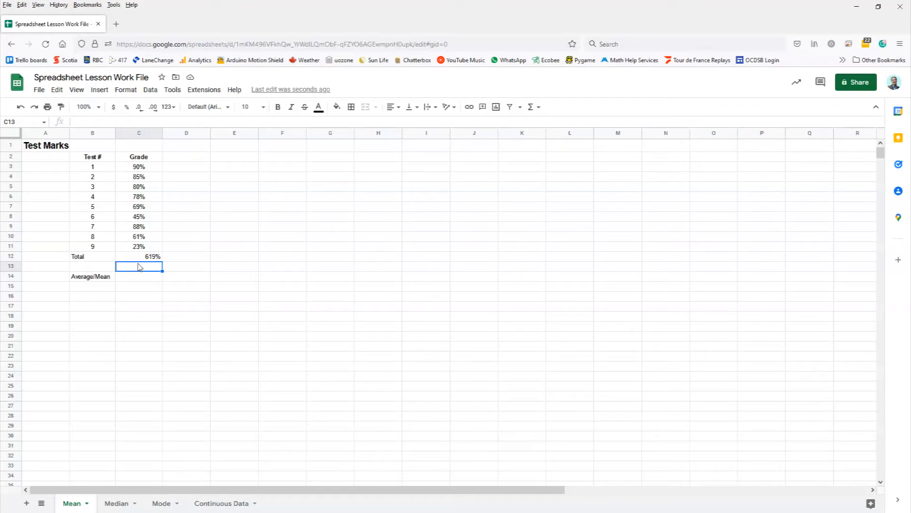
text(=)
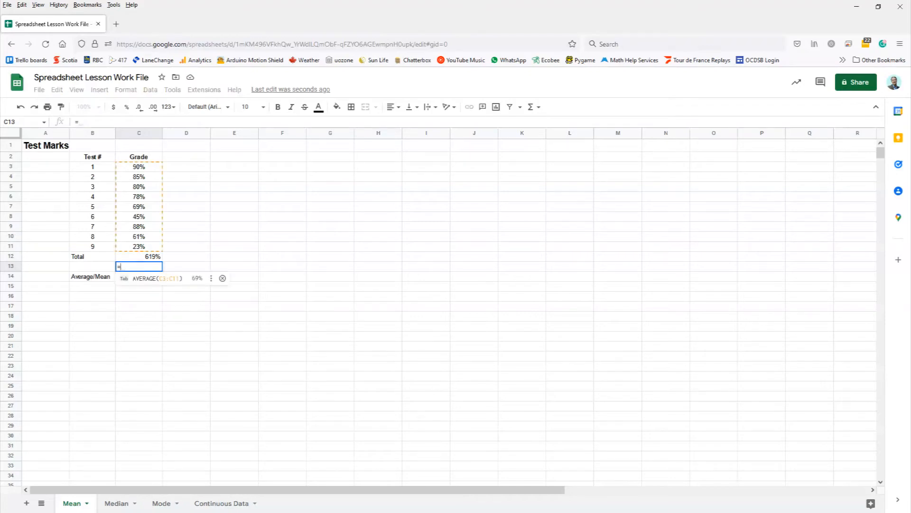
text(count)
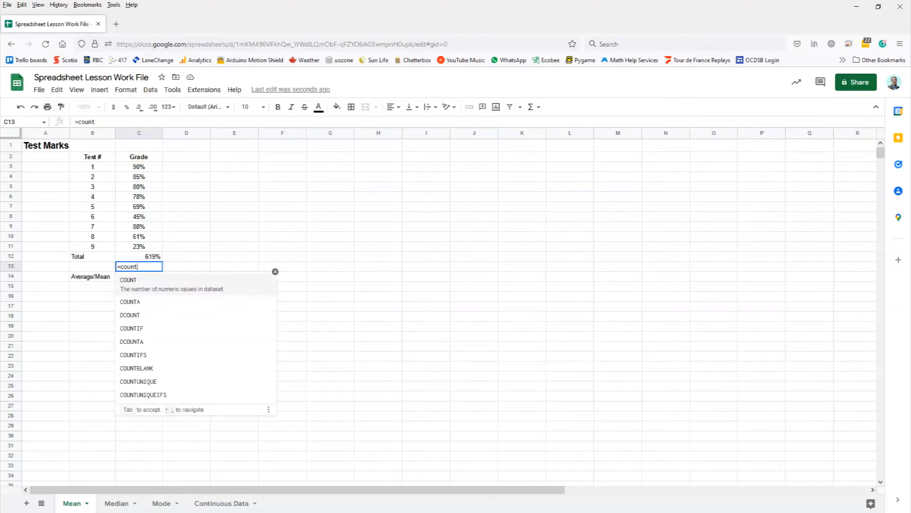
text(()
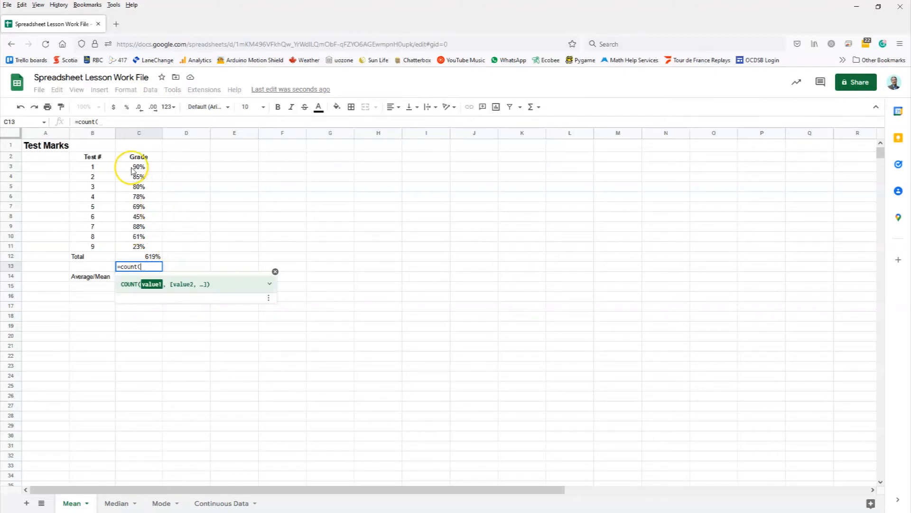
drag(137, 168, 135, 247)
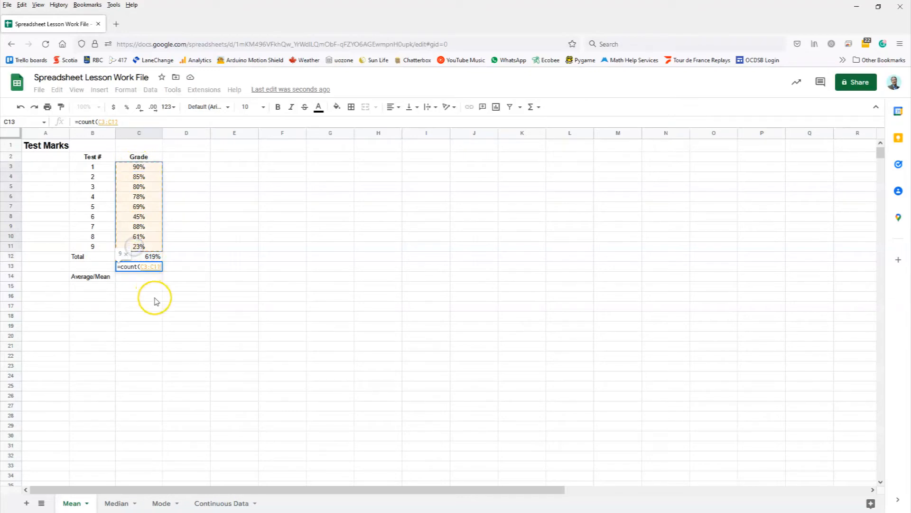
text())
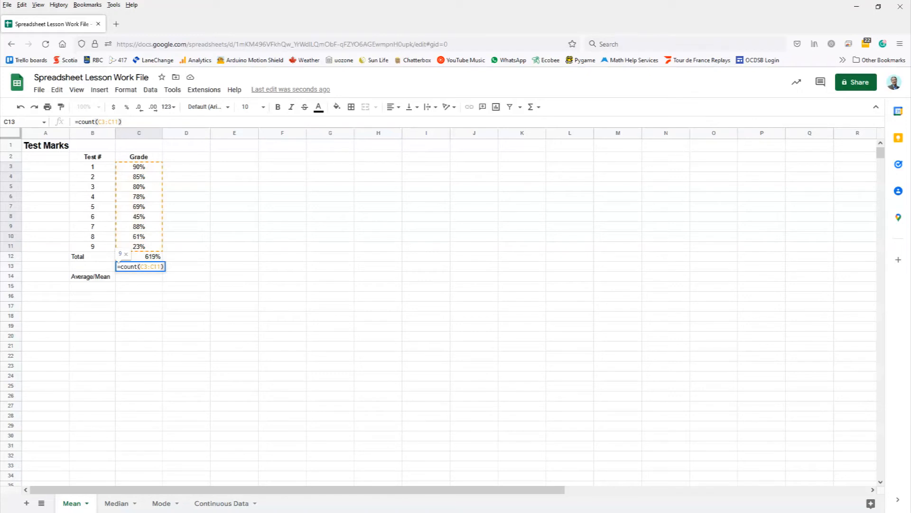
key(Return)
click(153, 267)
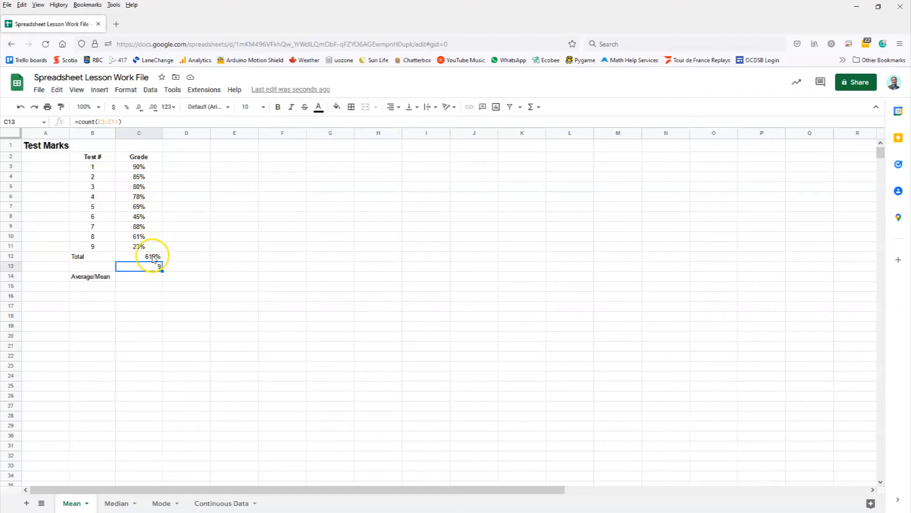
Calculate the Average/Mean in C14 by dividing the total by the count with the formula =C12/C13
click(148, 258)
click(155, 268)
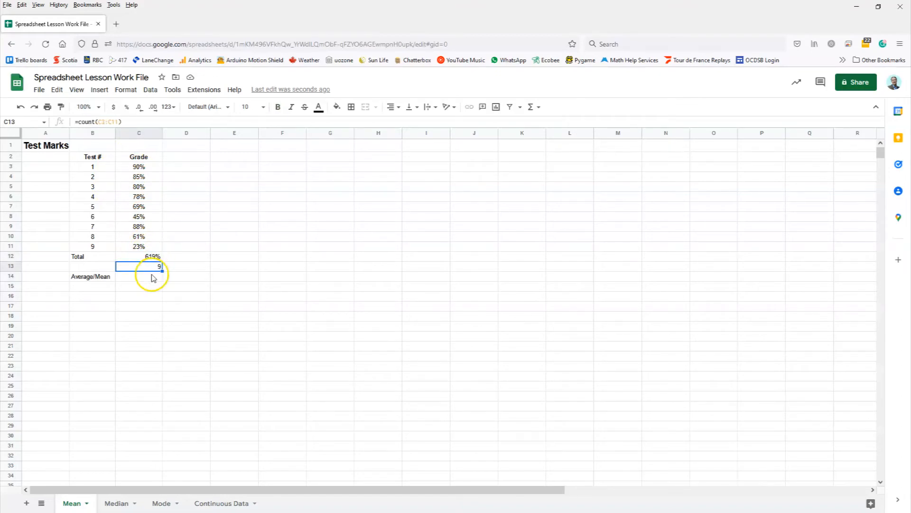
click(152, 281)
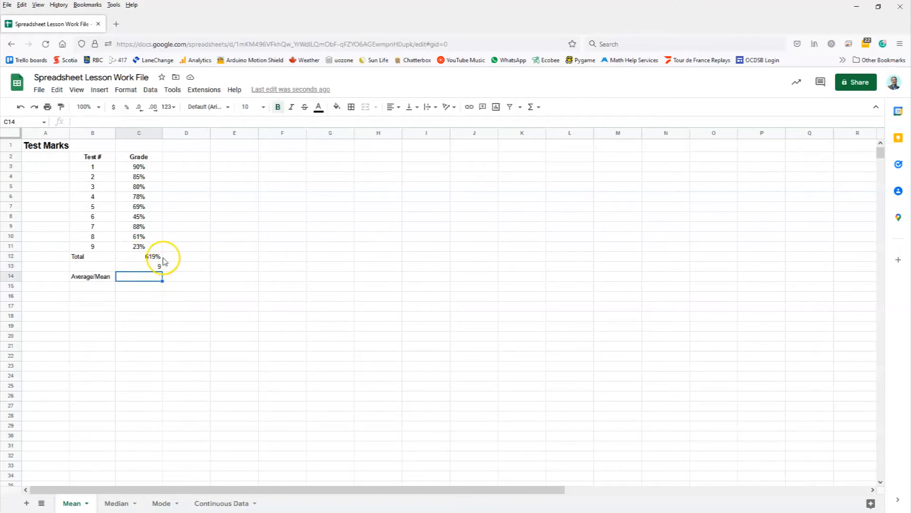
click(154, 259)
click(152, 266)
click(152, 279)
text(=)
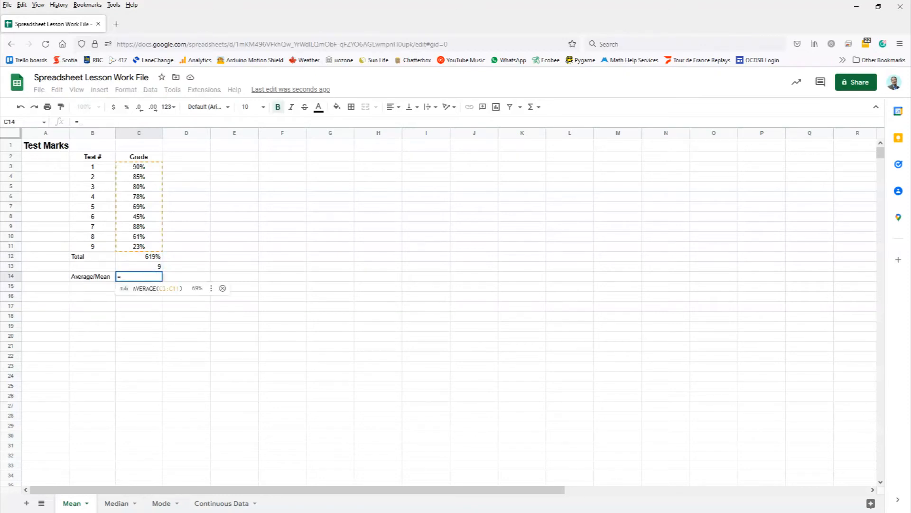
click(150, 259)
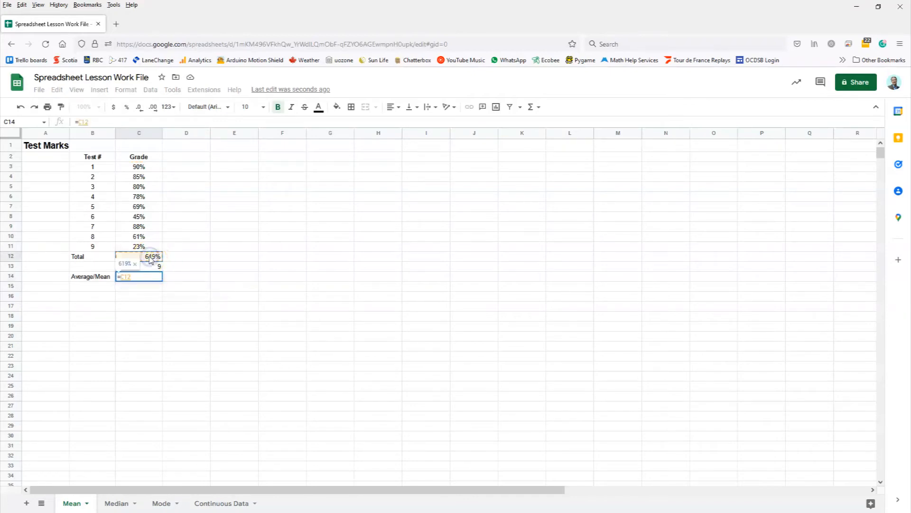
text(/)
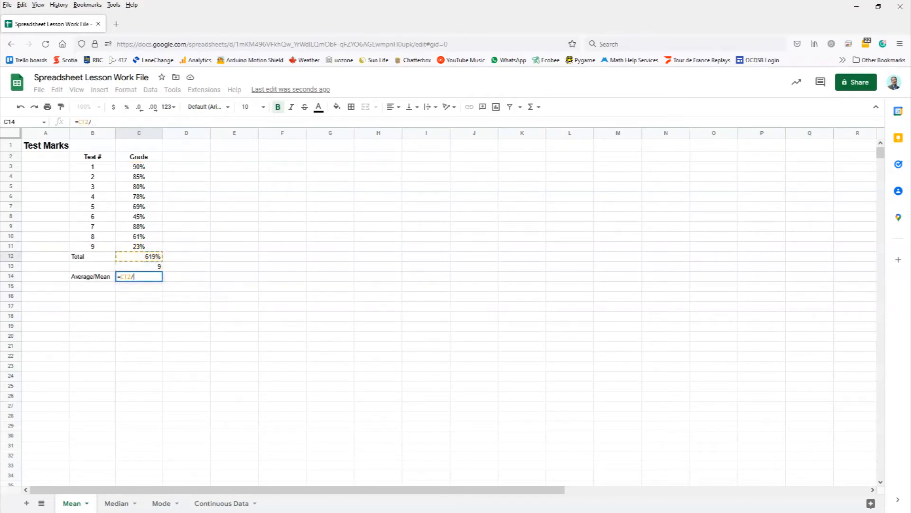
click(156, 268)
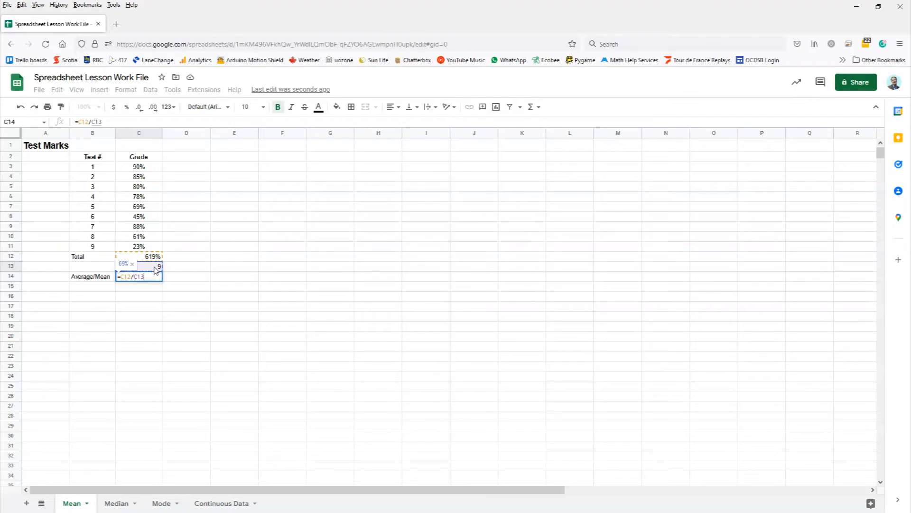
key(Return)
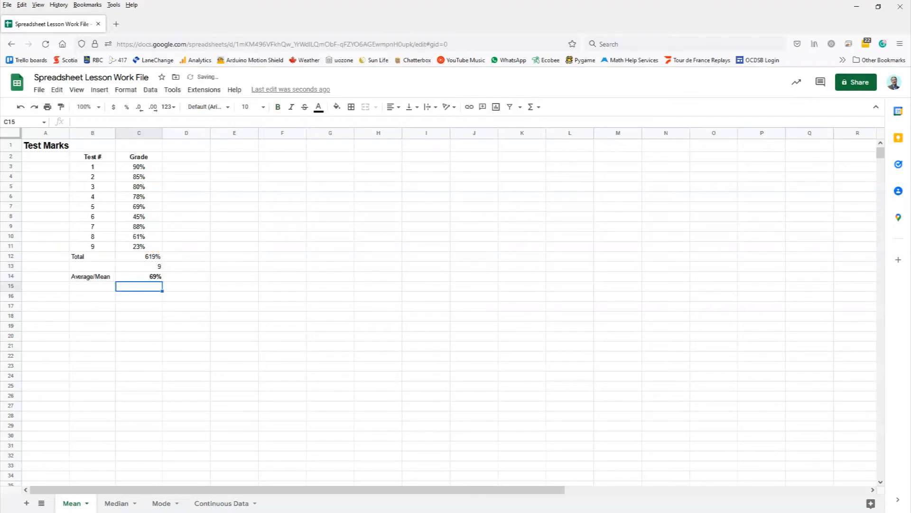
Review the division formula in C14, leave it unedited, and bold the Average/Mean label in B14
click(145, 279)
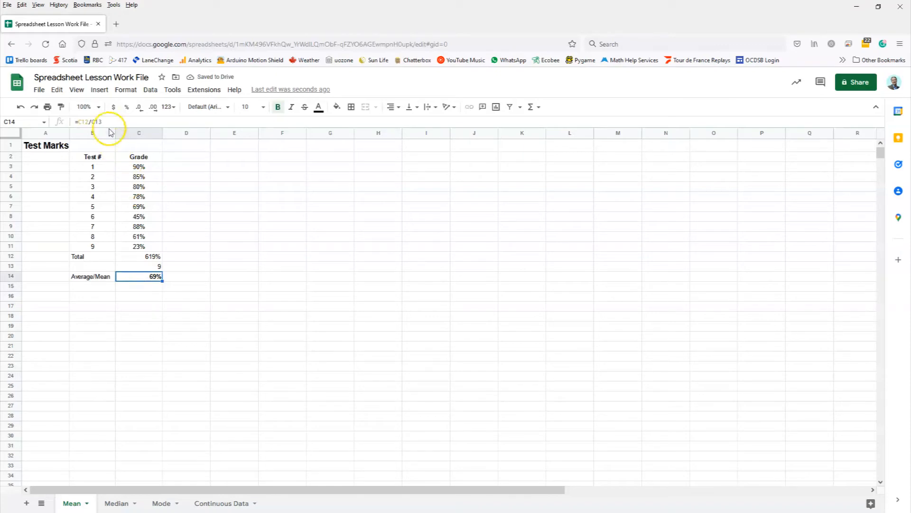
drag(104, 122, 66, 125)
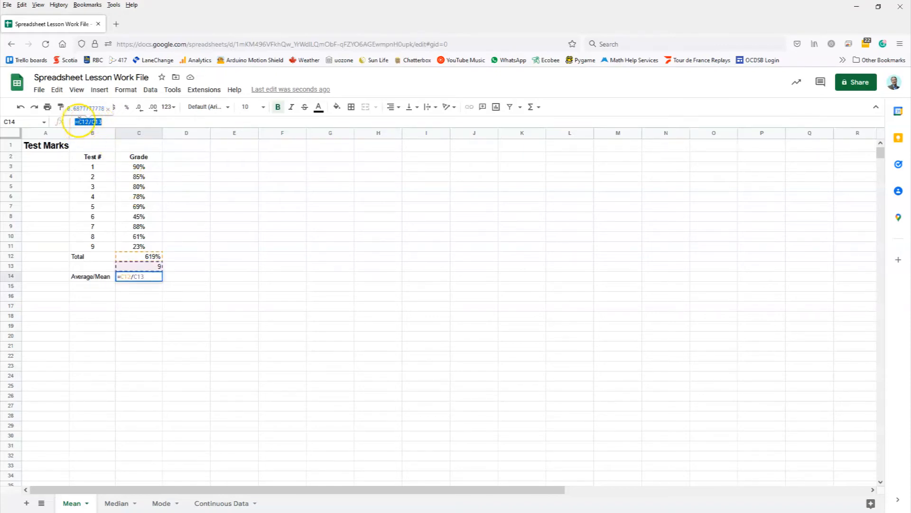
click(109, 122)
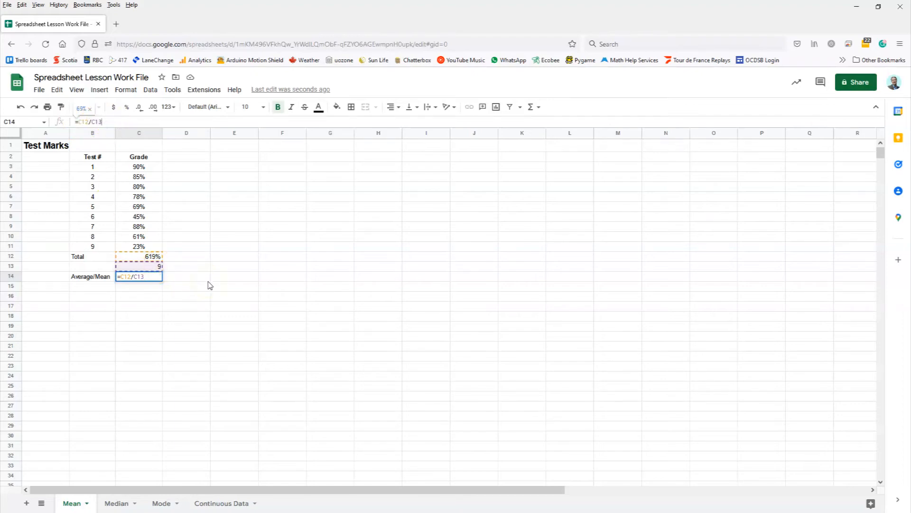
click(92, 275)
key(ctrl+b)
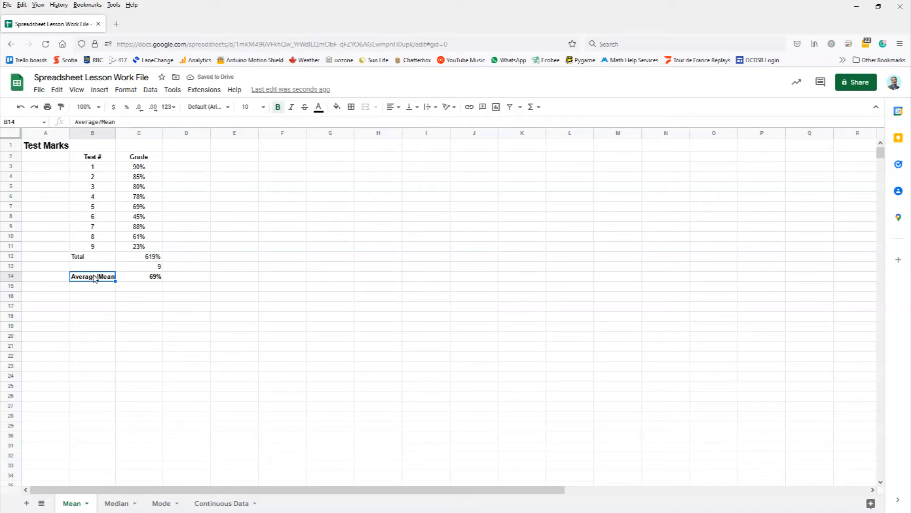
Enter the label Average in B30, beneath the student list on the Median sheet
click(114, 504)
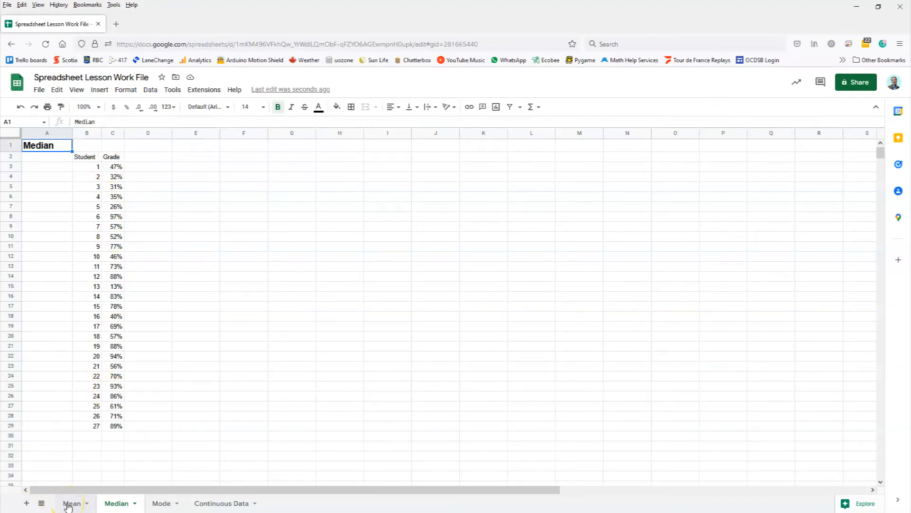
click(79, 441)
text(Average)
key(Return)
key(Up)
Average the grades in C30 with the suggested formula =AVERAGE(C2:C29) and format the cell as a whole percentage (0%)
key(Right)
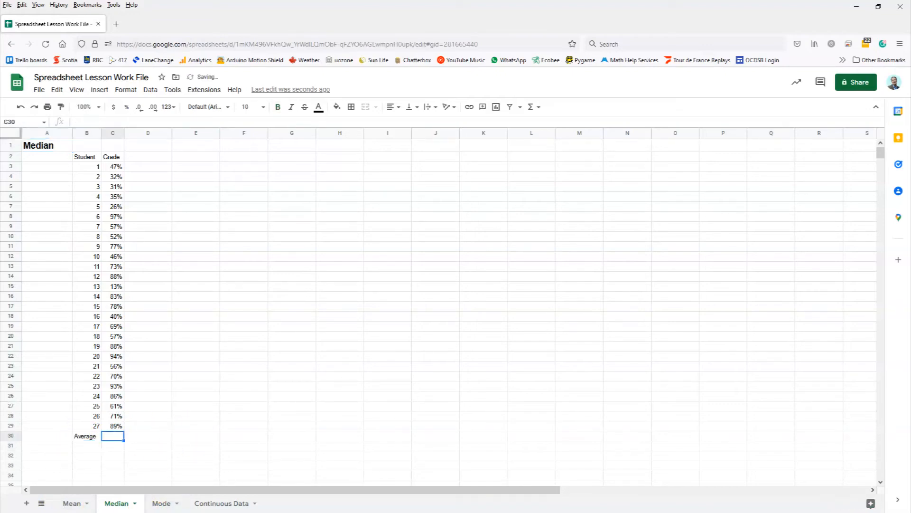
text(=)
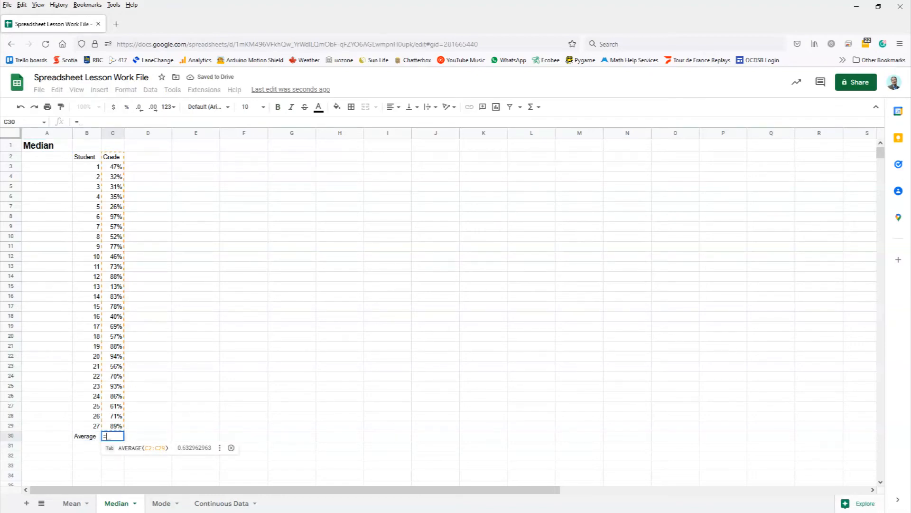
click(135, 451)
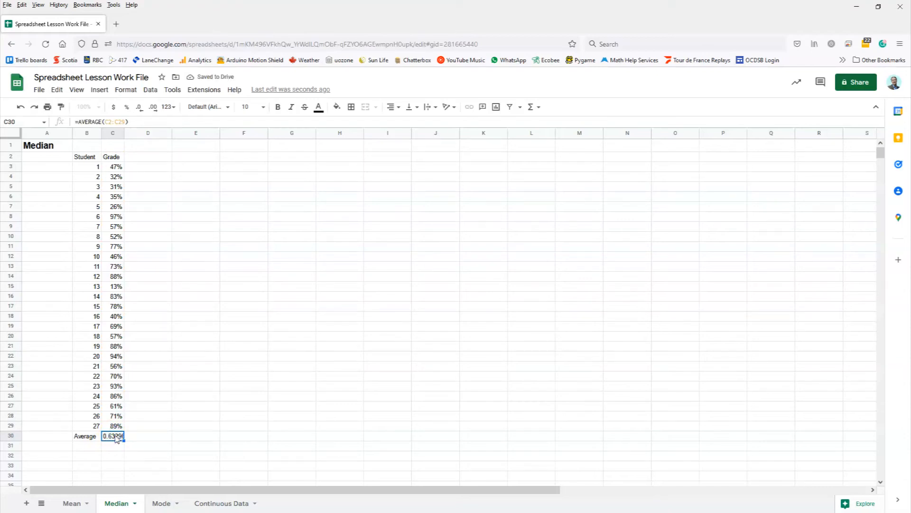
click(126, 90)
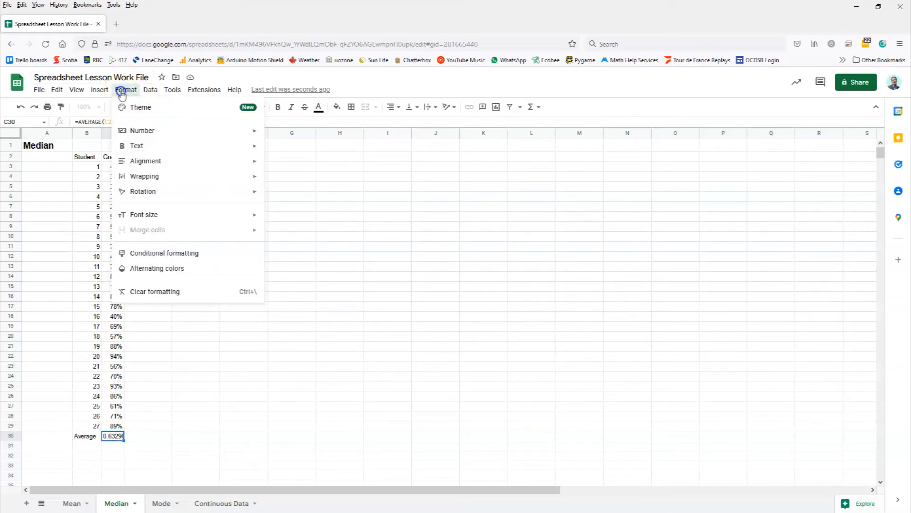
mouse_move(142, 131)
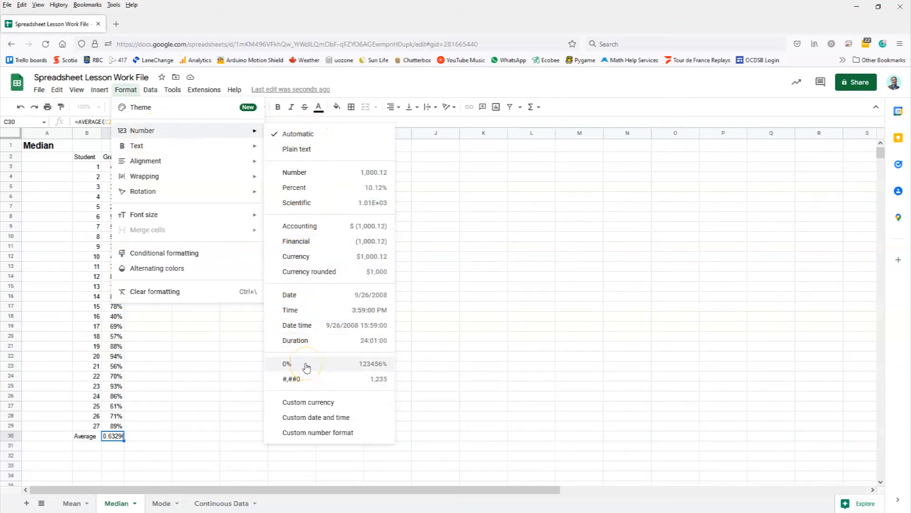
click(306, 367)
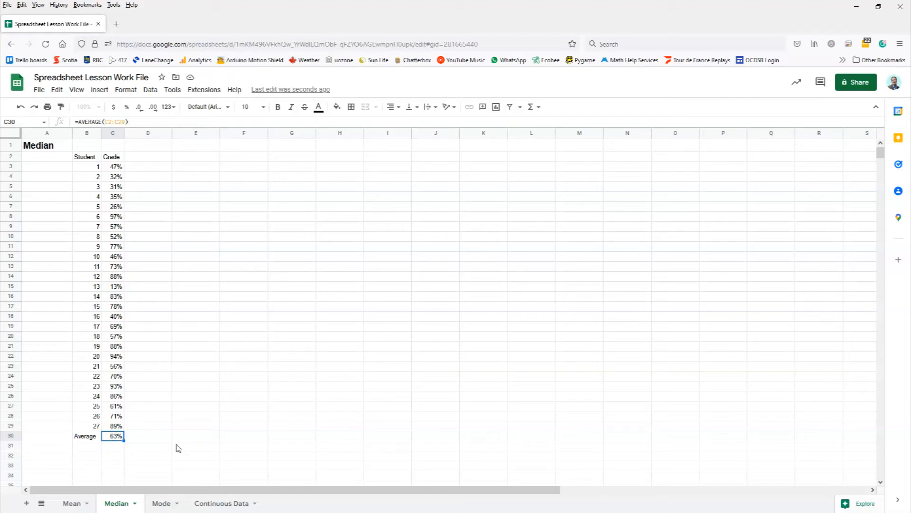
click(88, 447)
click(115, 437)
drag(85, 167, 104, 428)
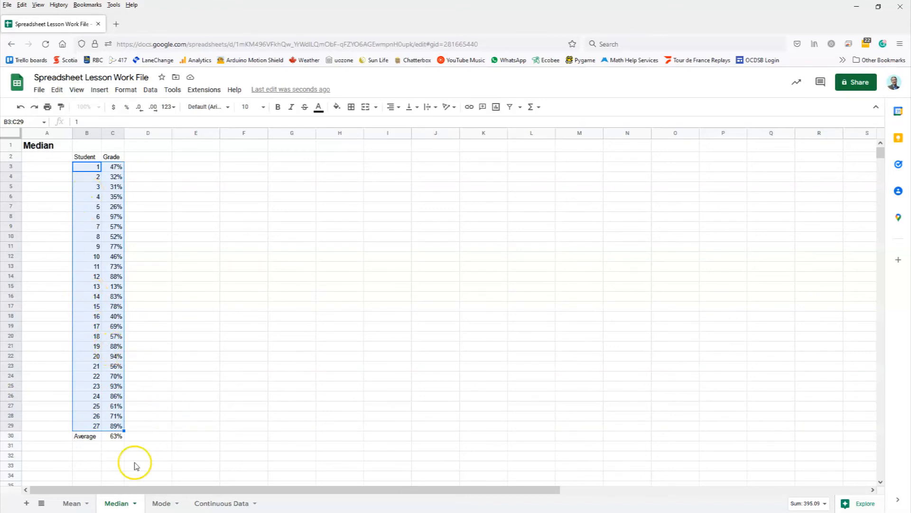
Enter the label Median in B31, directly below the Average label
click(95, 447)
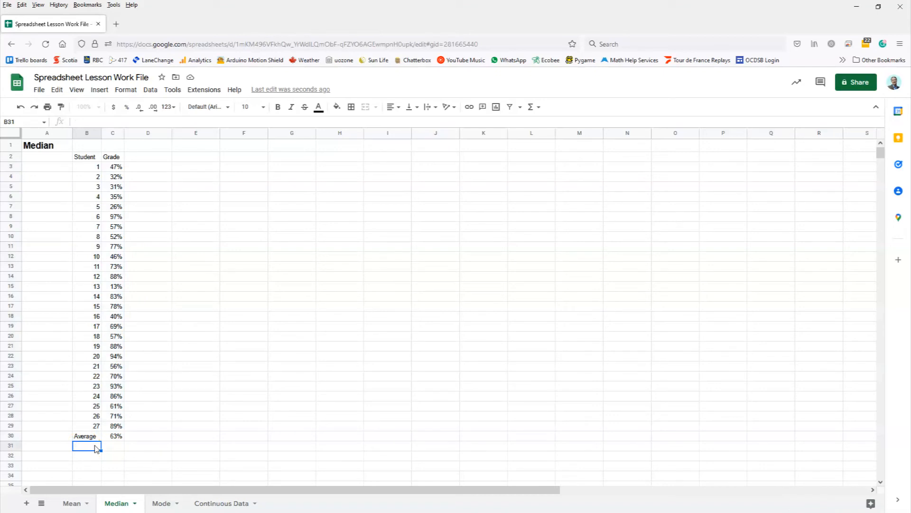
text(Median)
key(Tab)
Calculate the median of the student grades in C31 with the formula =Median(C3:C29)
text(=Median)
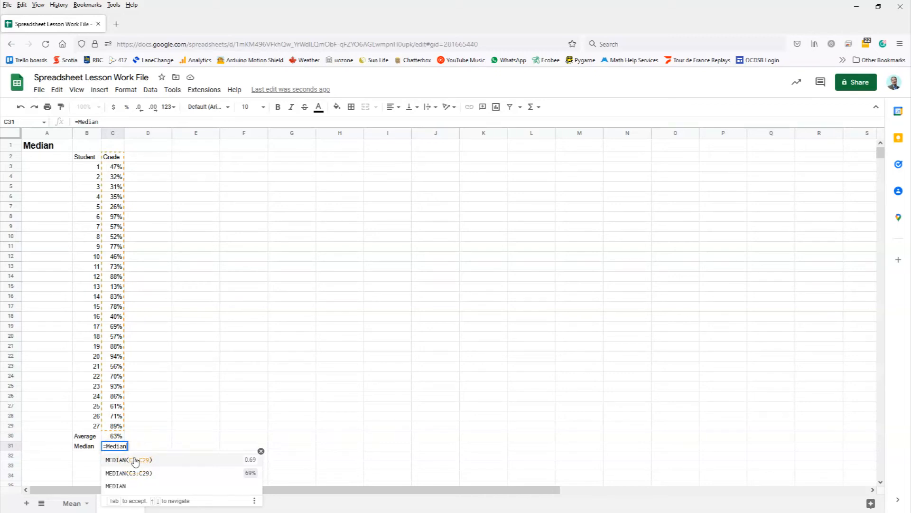
click(112, 437)
text(()
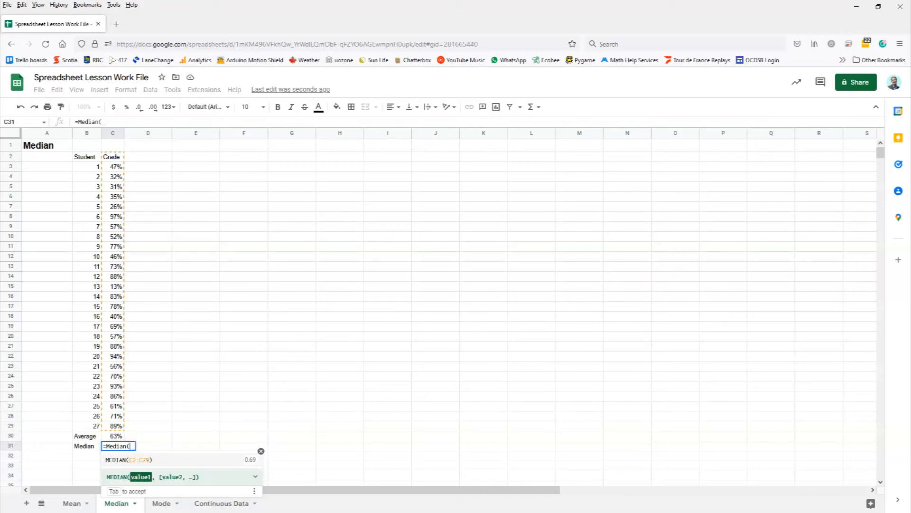
drag(114, 166, 111, 425)
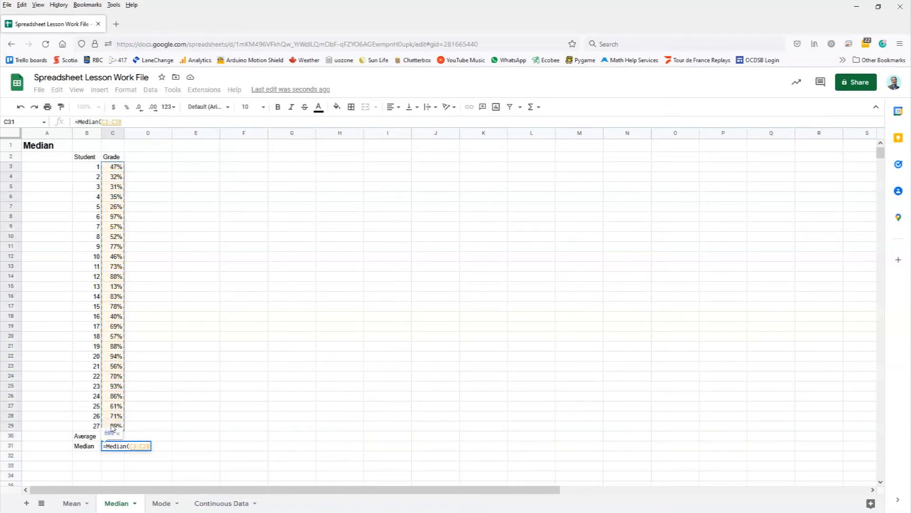
text())
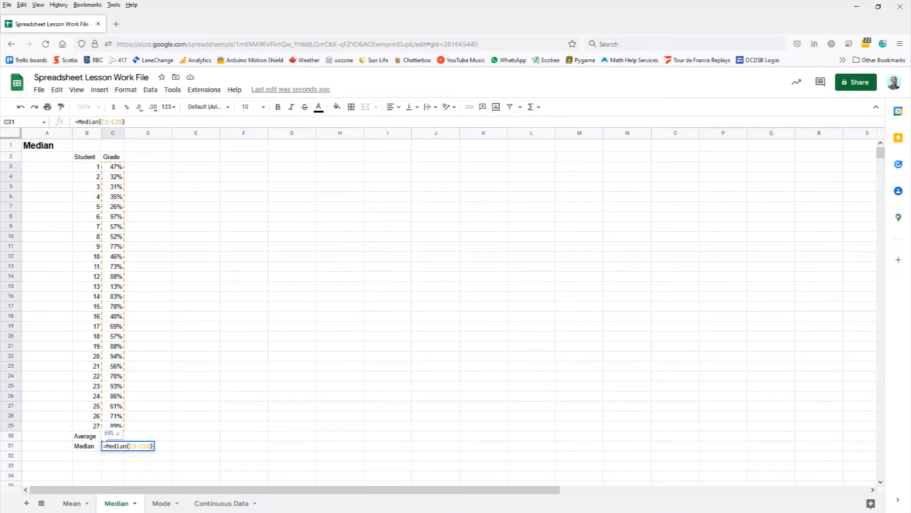
key(Return)
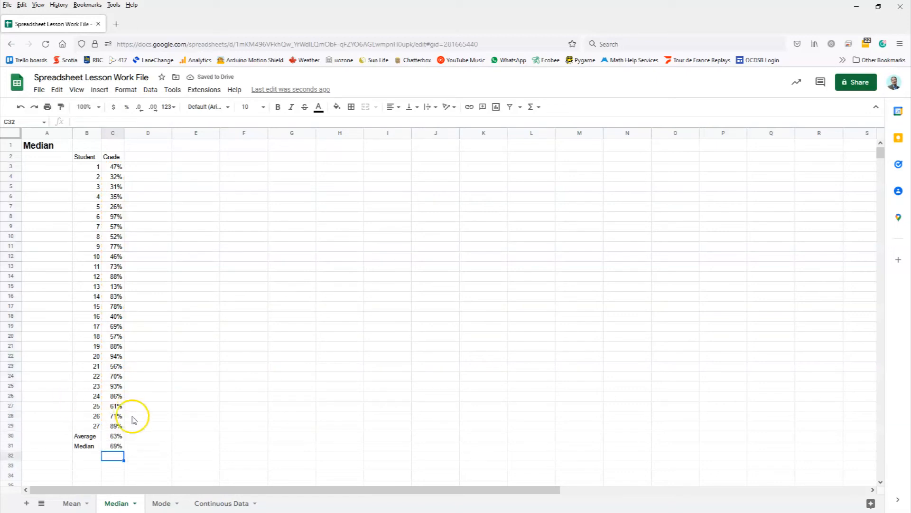
Compare the average in C30 and the median in C31 with the student grades on the Median sheet
click(113, 446)
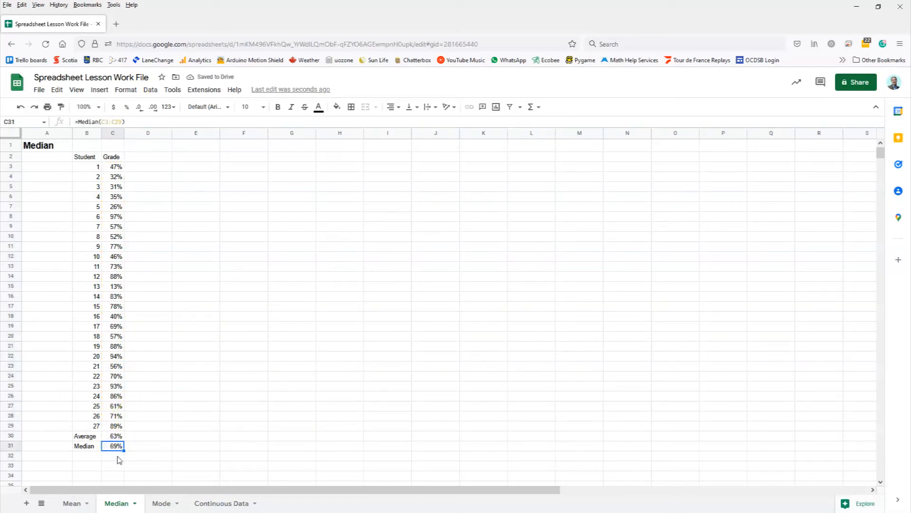
click(118, 450)
click(114, 437)
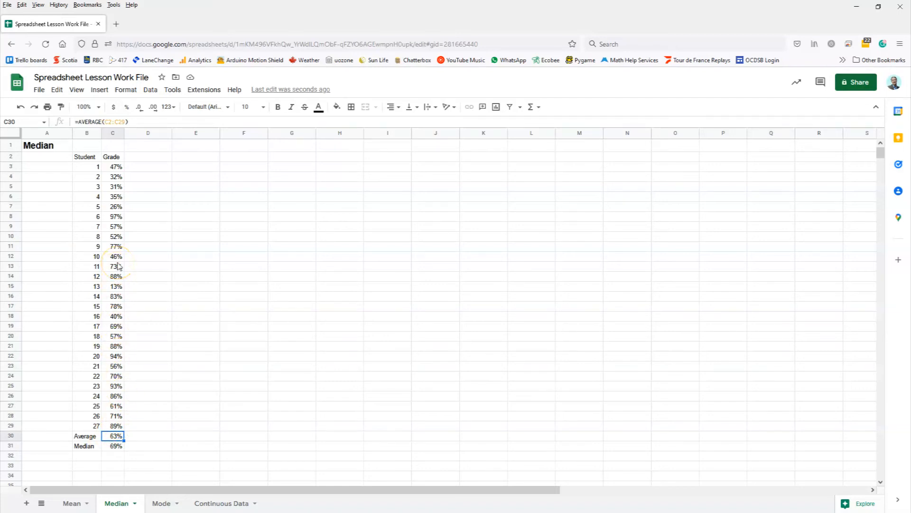
click(116, 286)
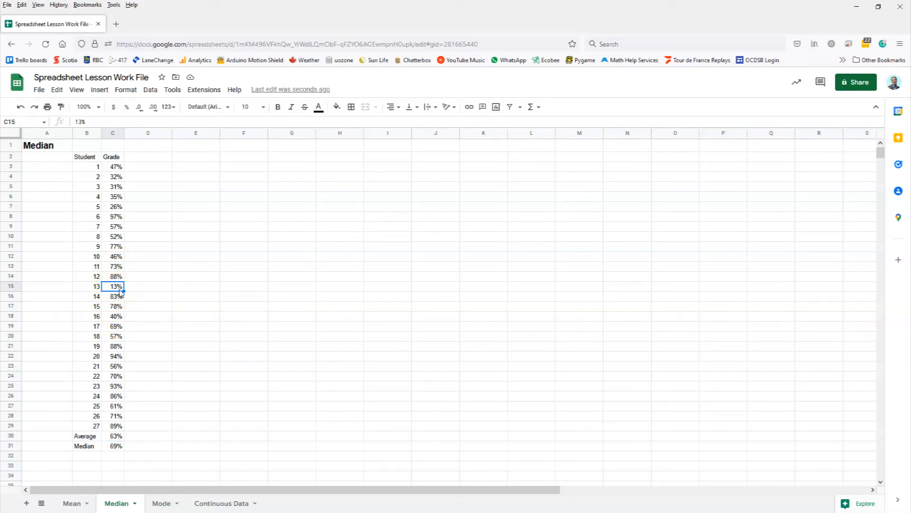
click(116, 437)
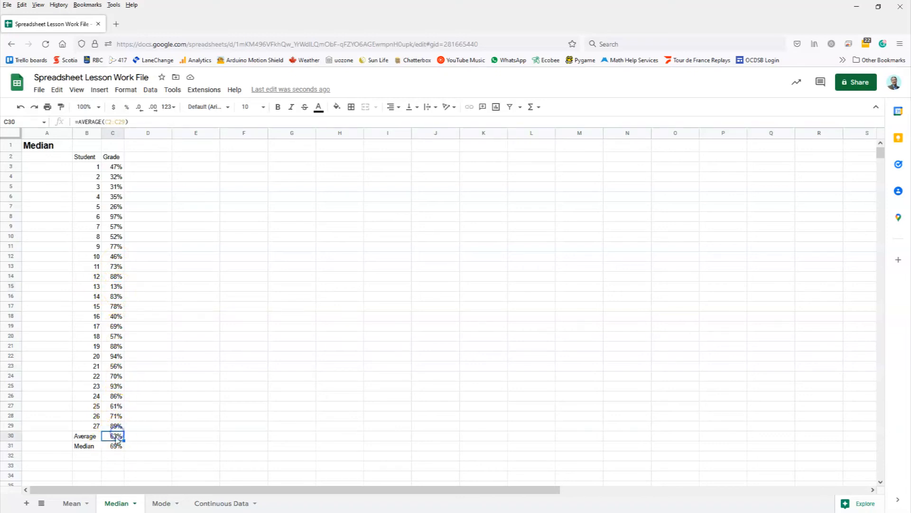
click(116, 446)
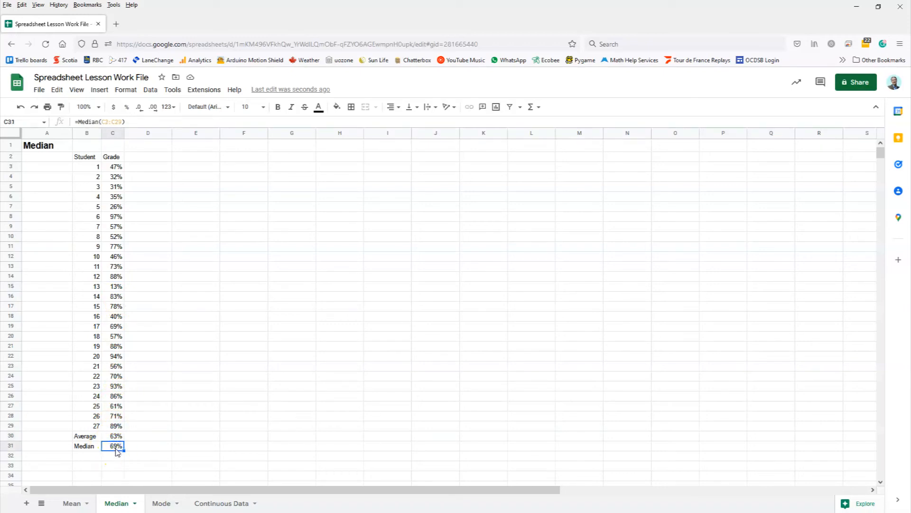
click(115, 436)
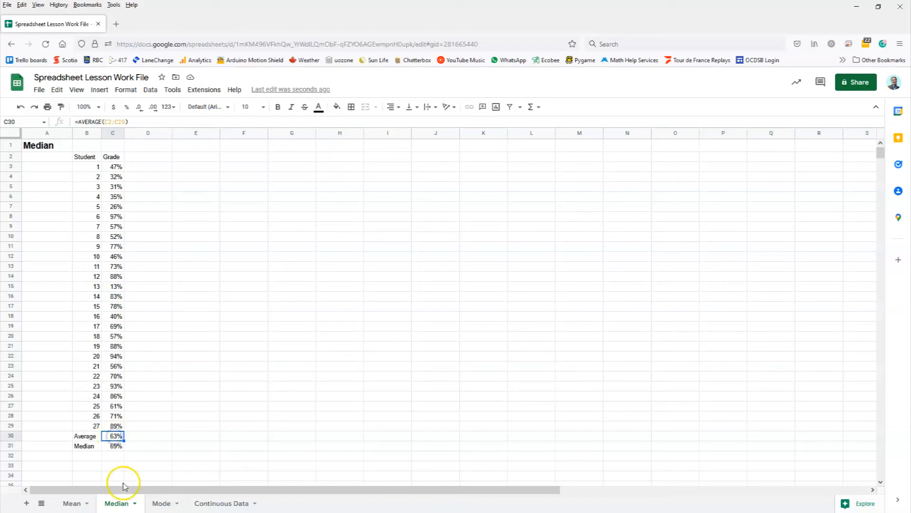
click(117, 446)
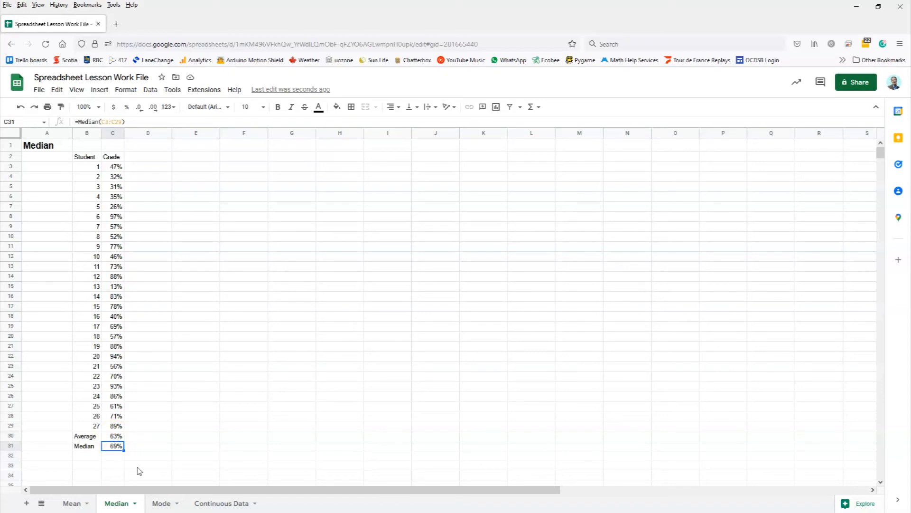
click(86, 436)
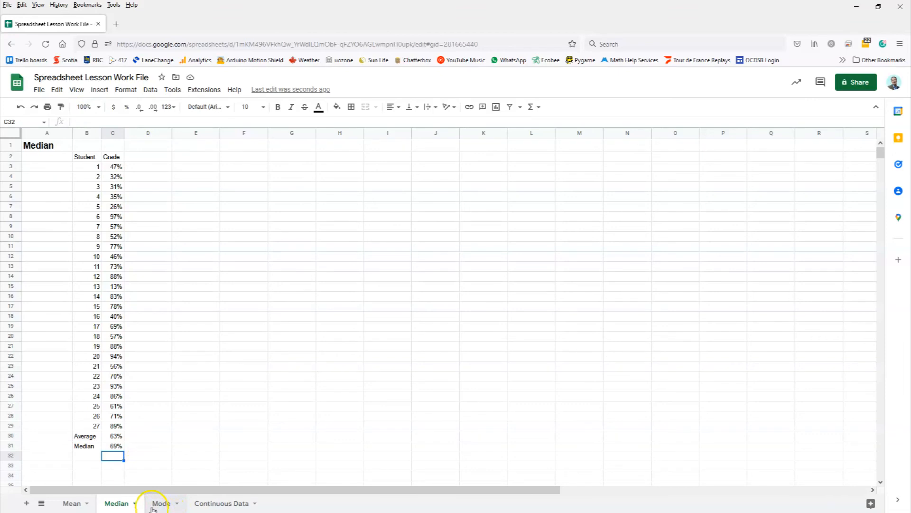
Calculate the mode of the numbers on the Mode sheet in C34 with the formula =Mode(C2:C33)
click(162, 502)
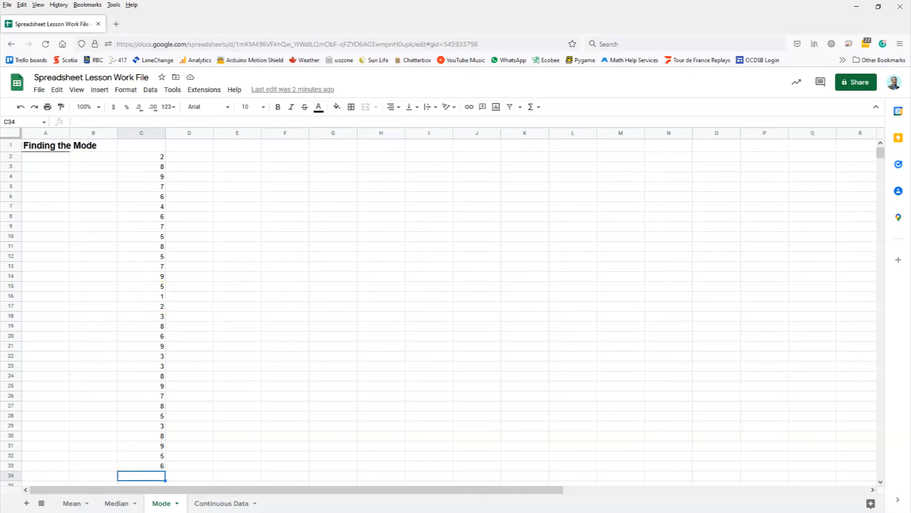
text(=Mo)
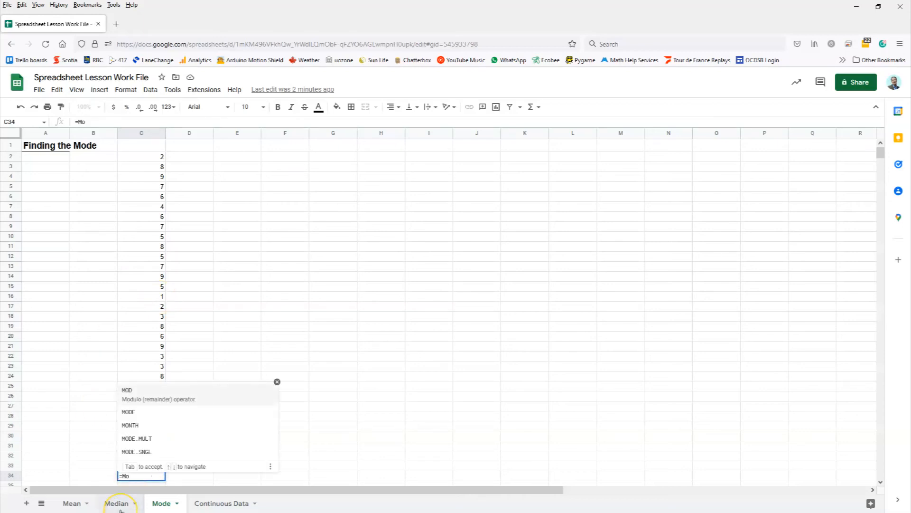
text(de)
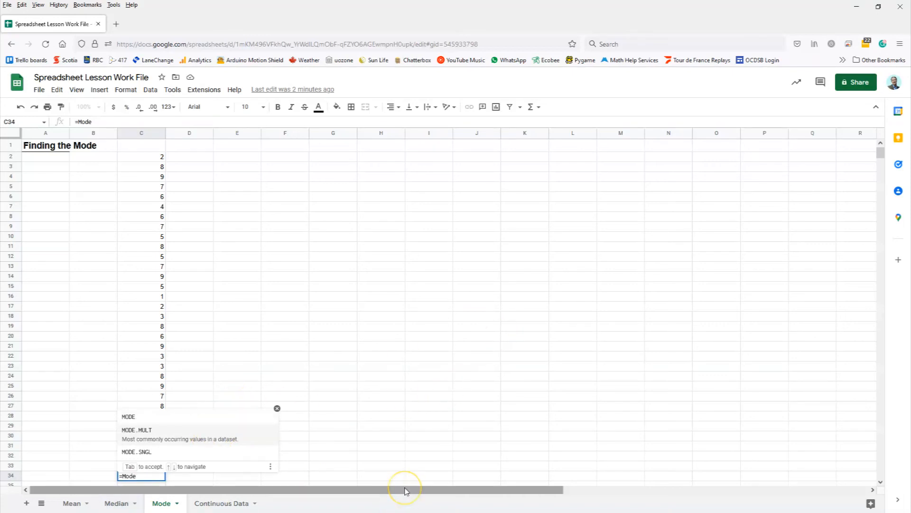
text(()
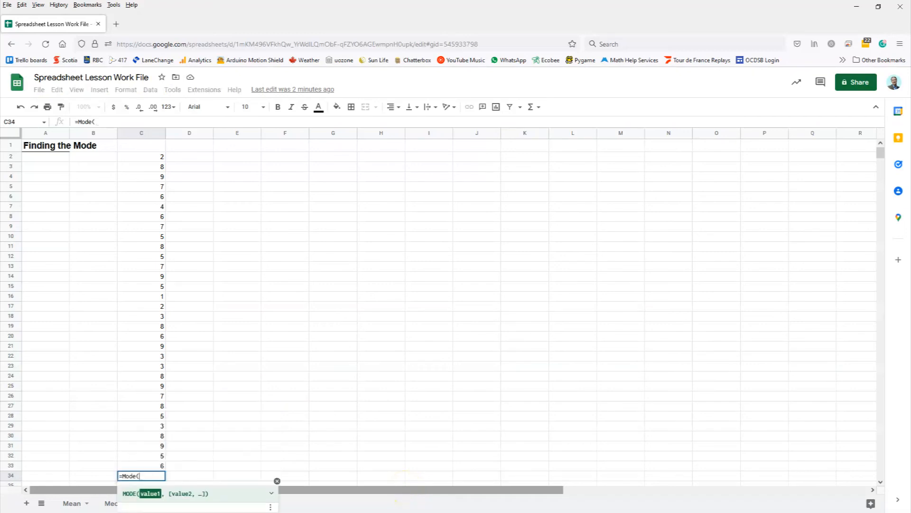
drag(141, 157, 156, 467)
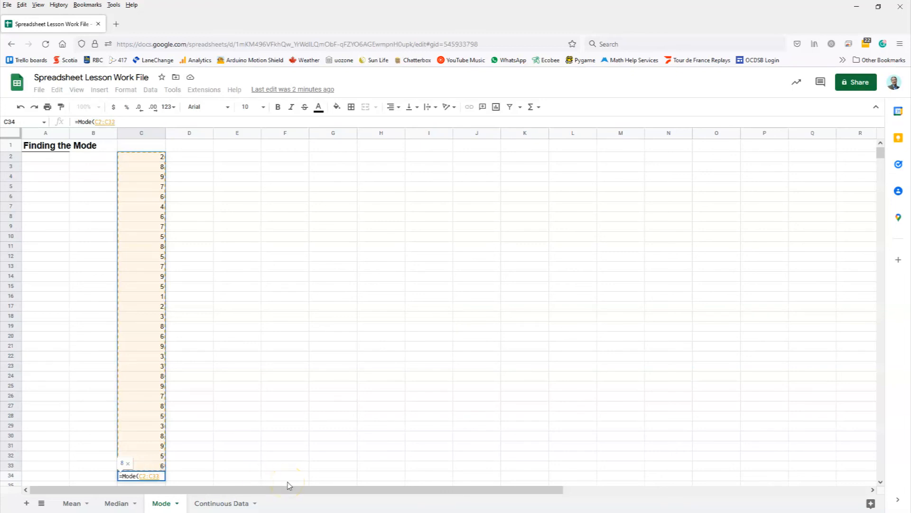
key(Return)
Enter the label Mode in B34 and make B34:C34 bold
click(108, 463)
text(Mode)
click(156, 463)
drag(157, 464, 81, 464)
key(ctrl+b)
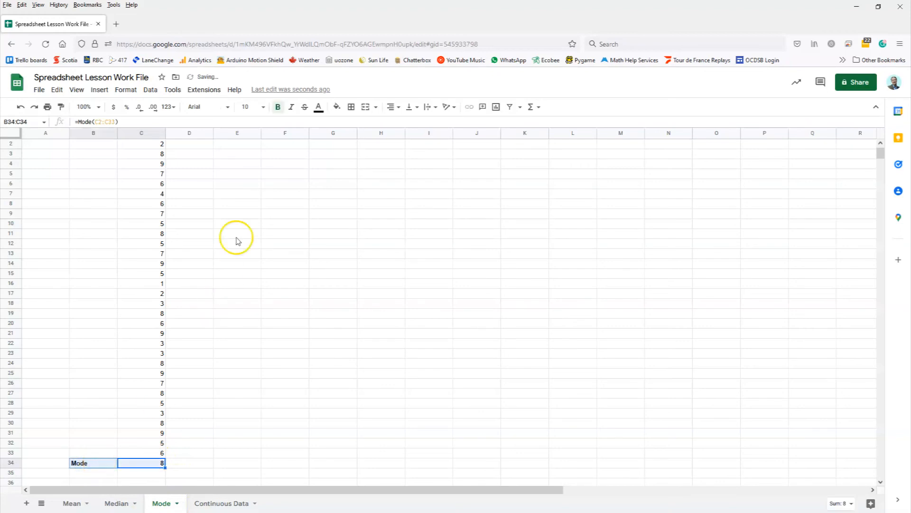
Sort the range C2:C33 on the Mode sheet by column C in A to Z order
click(160, 155)
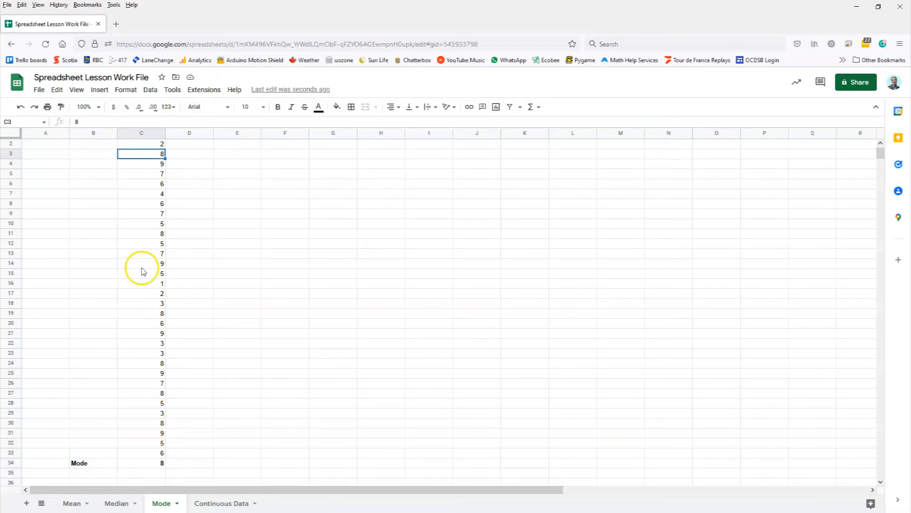
click(127, 142)
drag(127, 143, 141, 456)
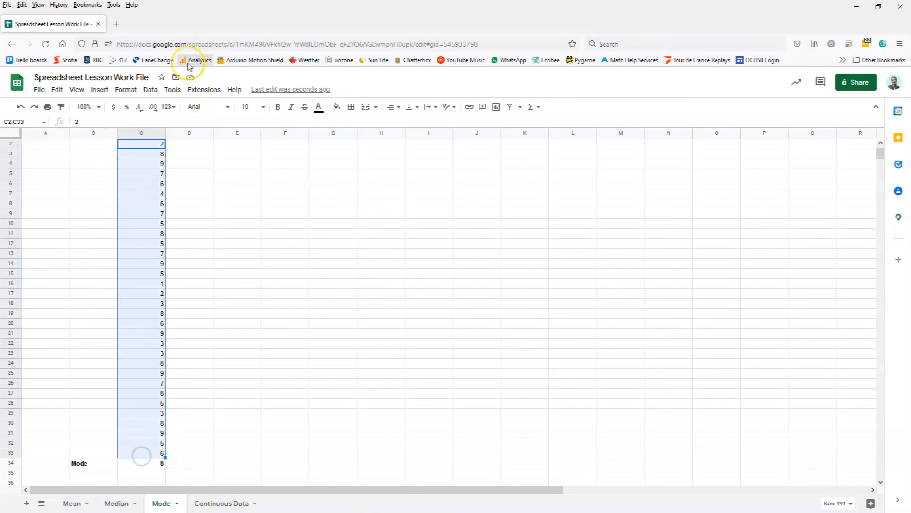
click(151, 90)
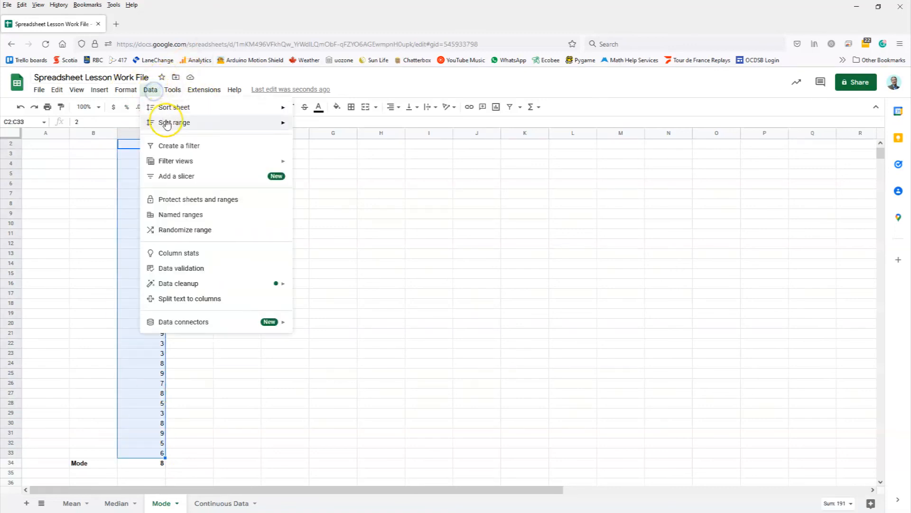
mouse_move(178, 122)
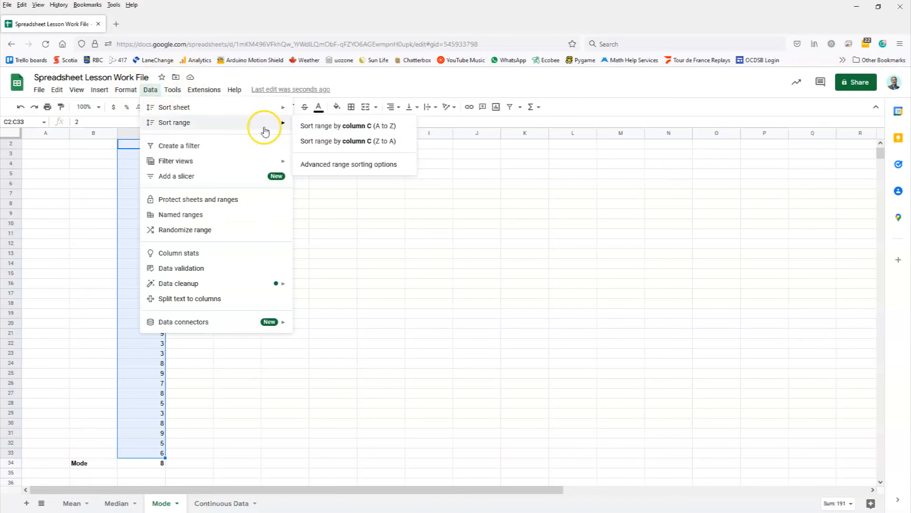
click(327, 164)
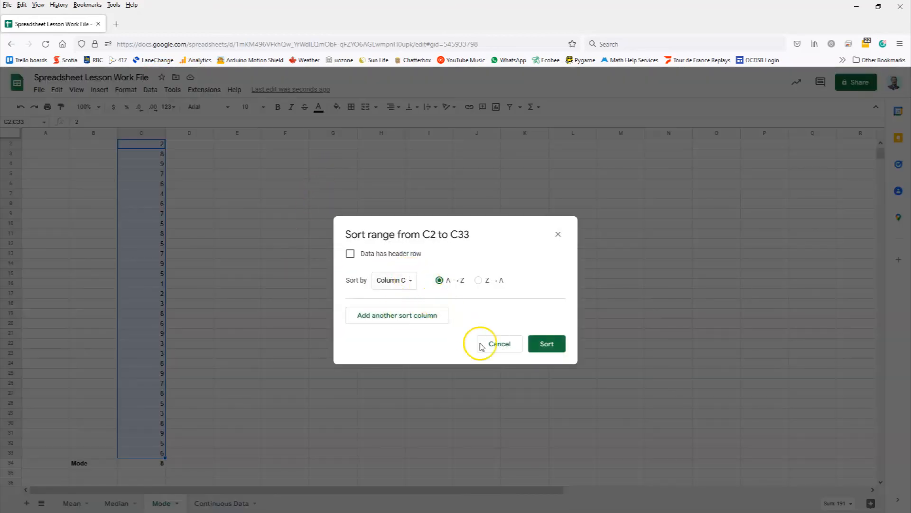
click(551, 344)
click(260, 231)
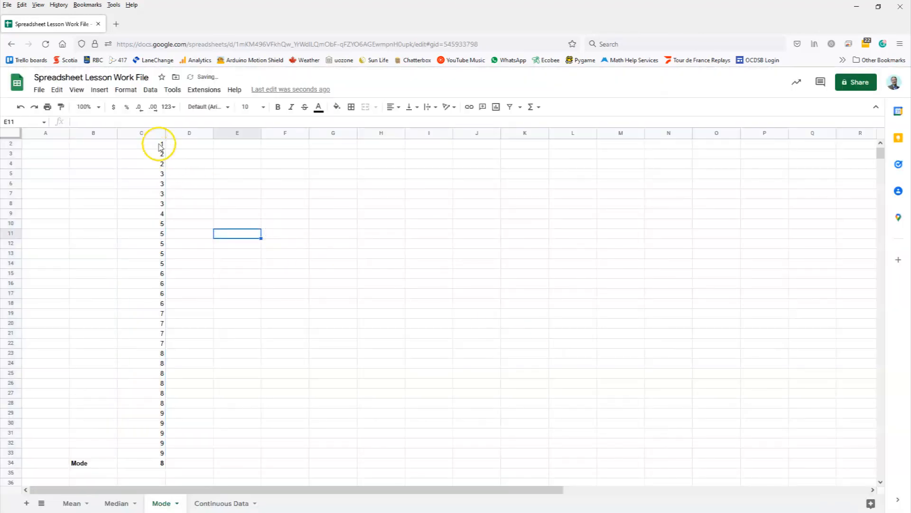
Go through the sorted numbers in column C to examine how often each value repeats, ending at the mode in row 34
click(159, 143)
key(Down)
key(Down)
key(Down)
key(Down)
key(Down)
key(Down)
key(Down)
key(Down)
key(Down)
key(Down)
key(Down)
key(Down)
key(Down)
key(Down)
key(Down)
key(Down)
key(Down)
key(Down)
key(Down)
key(Down)
key(Down)
key(Down)
key(Down)
key(Down)
key(Down)
key(Down)
key(Down)
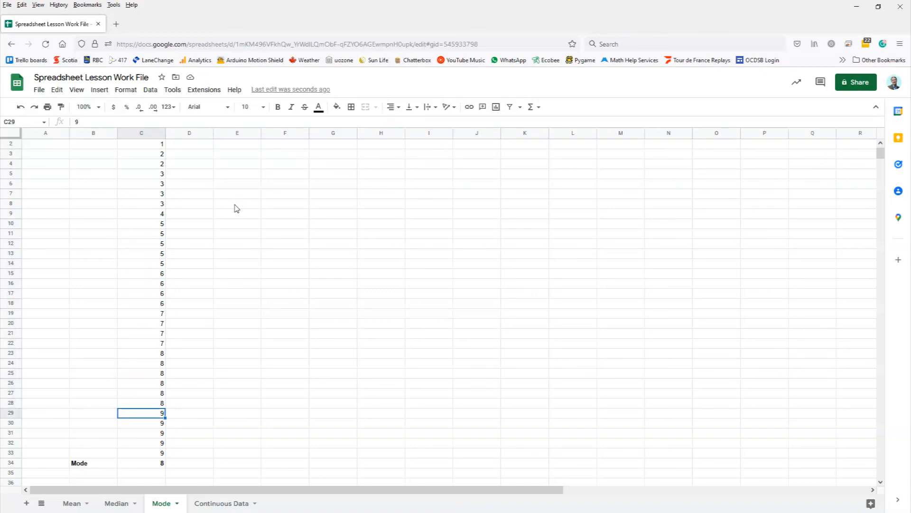
key(Up)
key(Up)
key(Up)
key(Up)
key(Up)
key(Up)
key(Down)
key(Down)
key(Down)
key(Down)
key(Down)
key(Down)
key(Down)
key(Down)
key(Down)
key(Down)
key(Down)
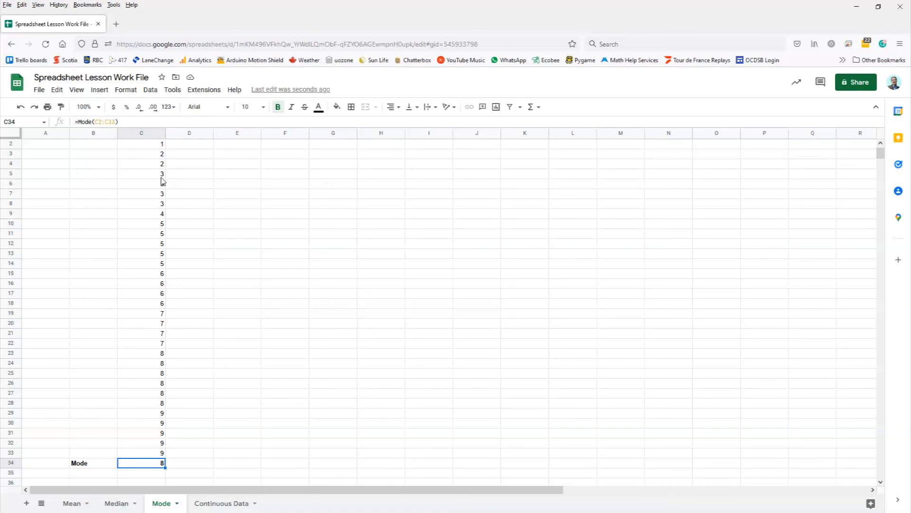
click(87, 466)
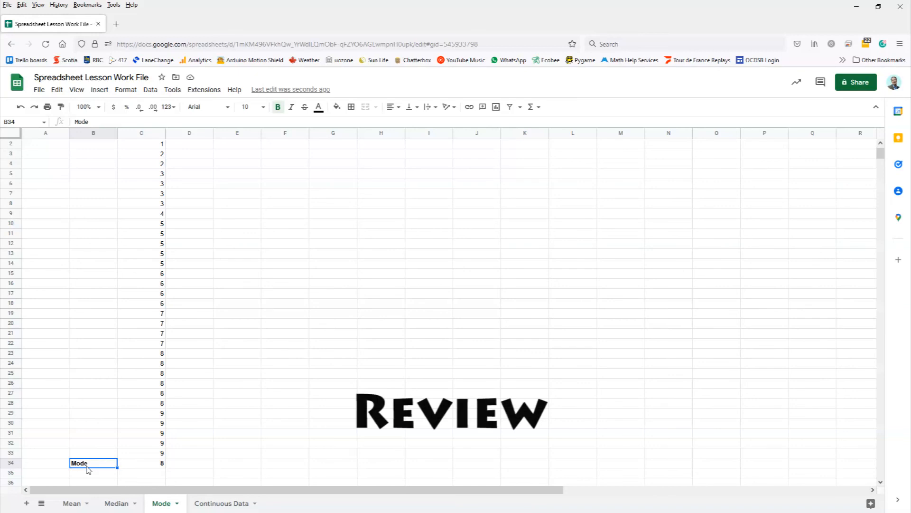
Enter the missing label Count in B13 on the Mean sheet and review the total, count and average formulas
click(72, 504)
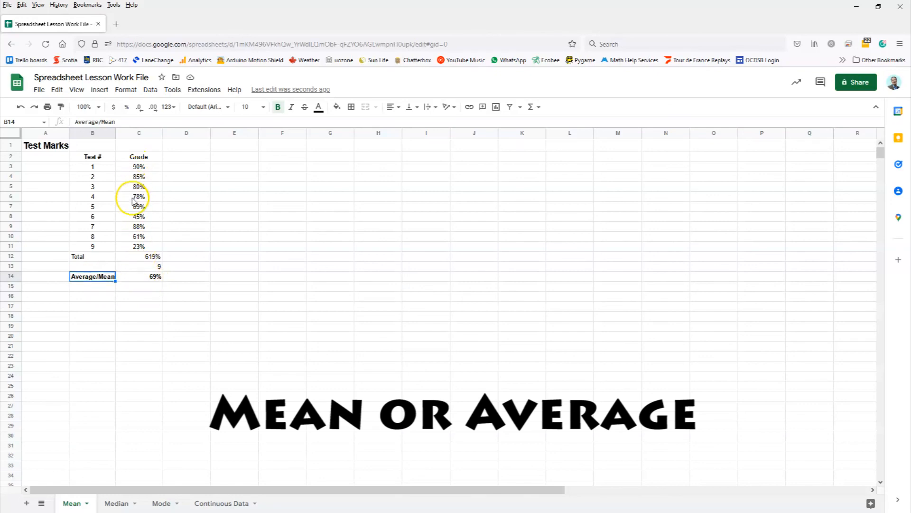
click(154, 267)
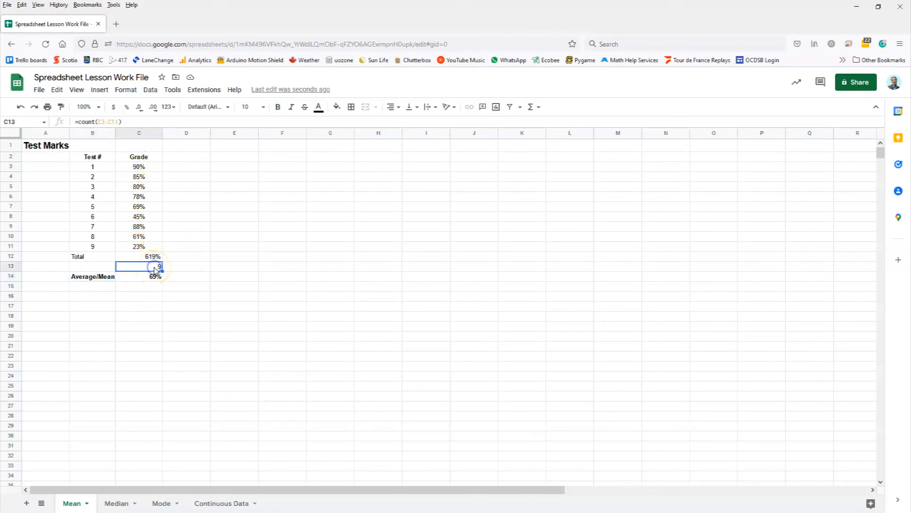
click(149, 258)
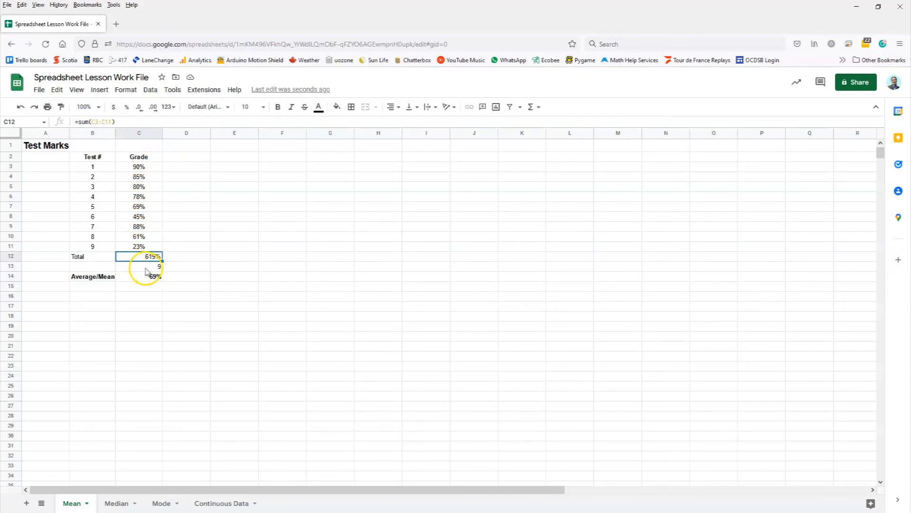
click(100, 267)
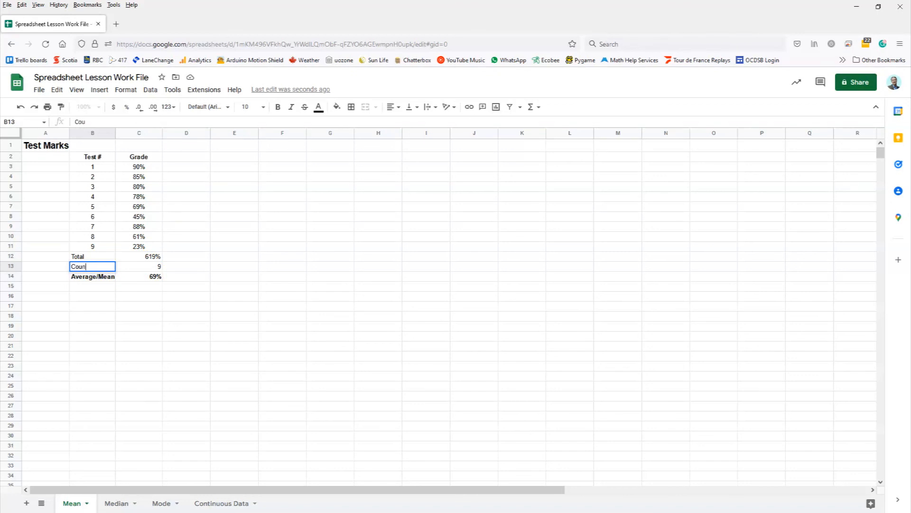
click(93, 276)
click(143, 275)
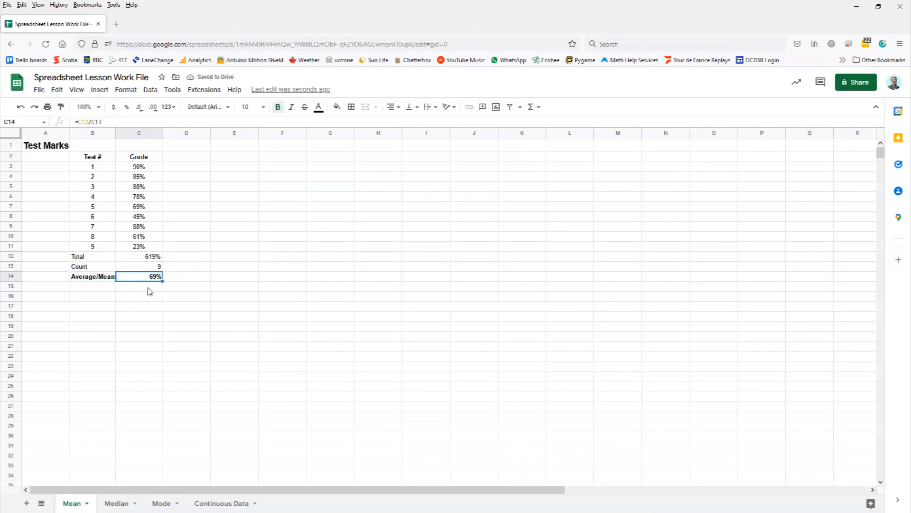
Sort the student and grade range B3:C29 on the Median sheet by column C in A to Z order
click(119, 504)
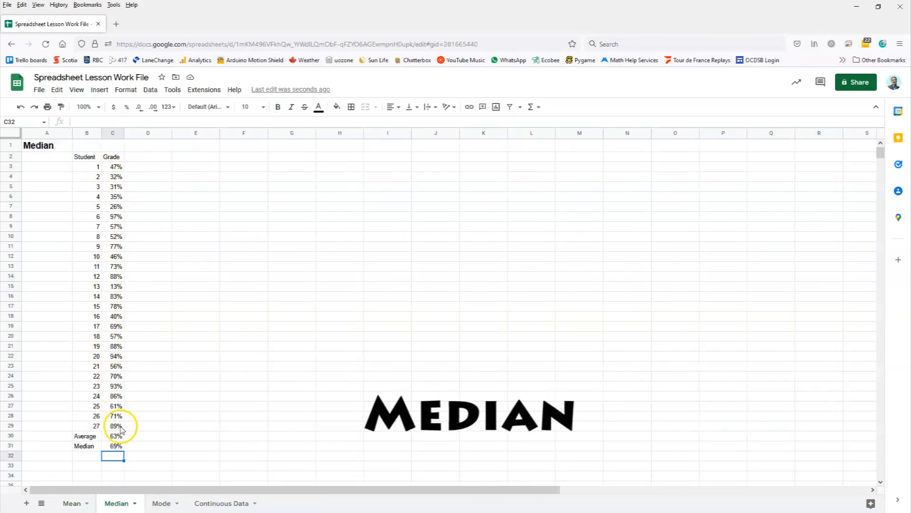
drag(88, 166, 114, 426)
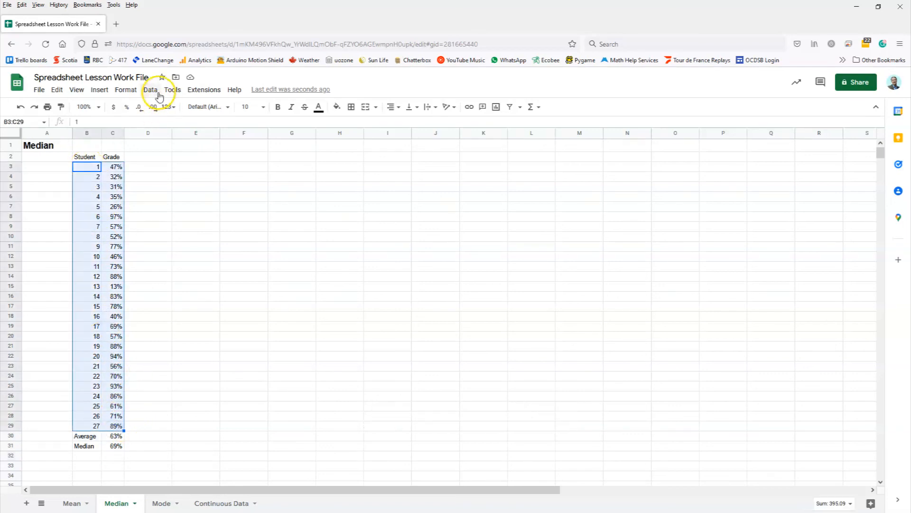
click(151, 90)
mouse_move(163, 122)
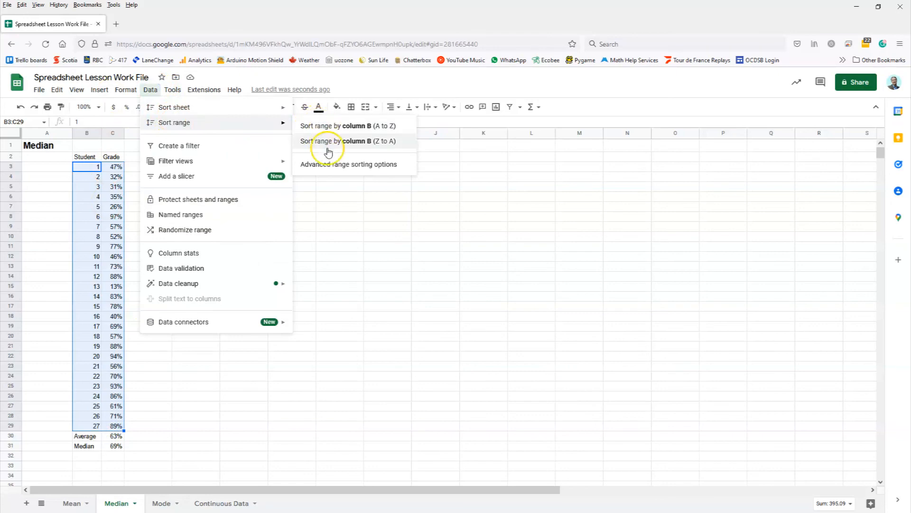
click(336, 164)
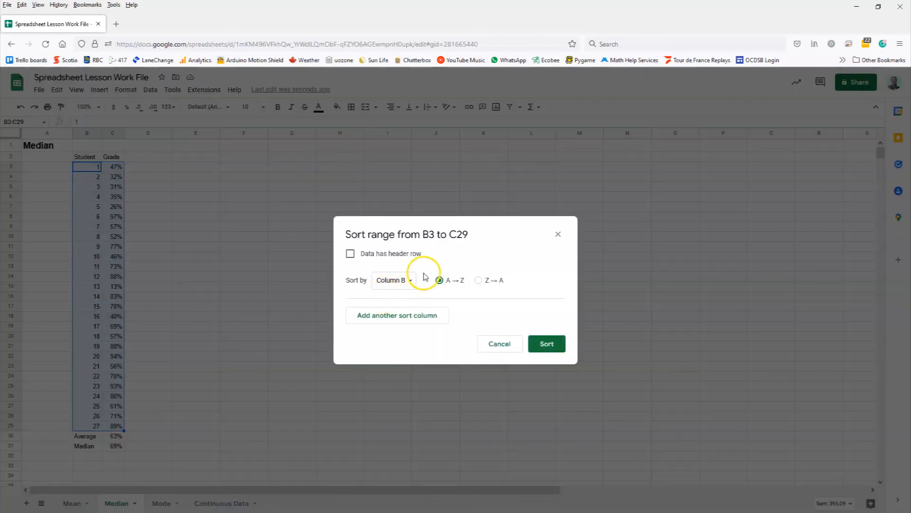
click(407, 280)
click(409, 295)
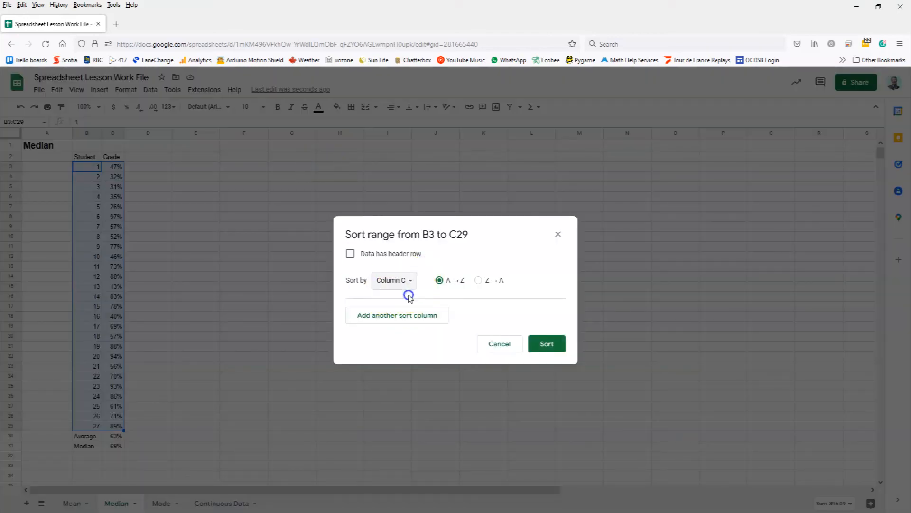
click(541, 344)
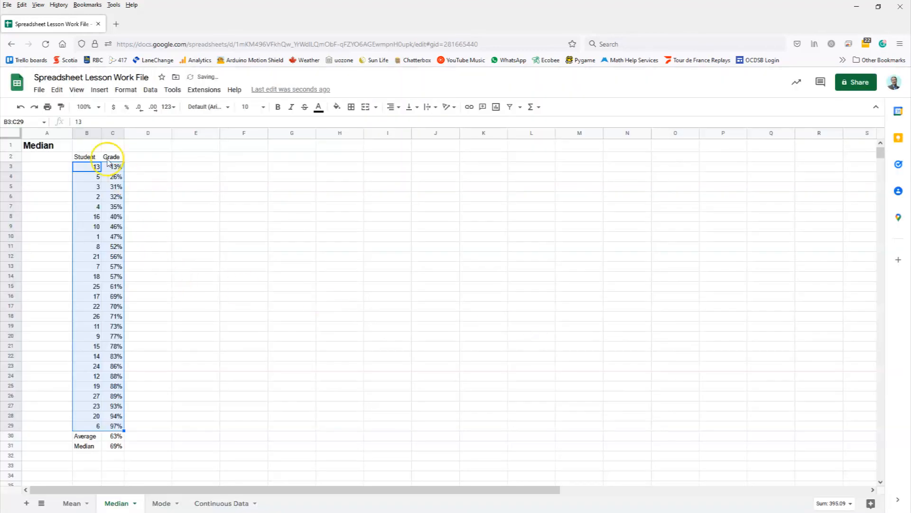
Compare the middle student's row 16 with the median in C31, and return to the Mode sheet
click(86, 167)
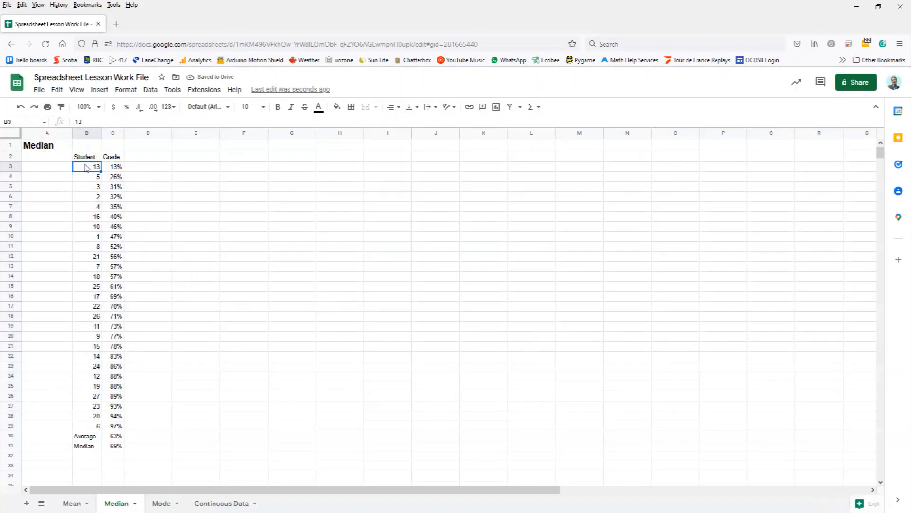
click(96, 297)
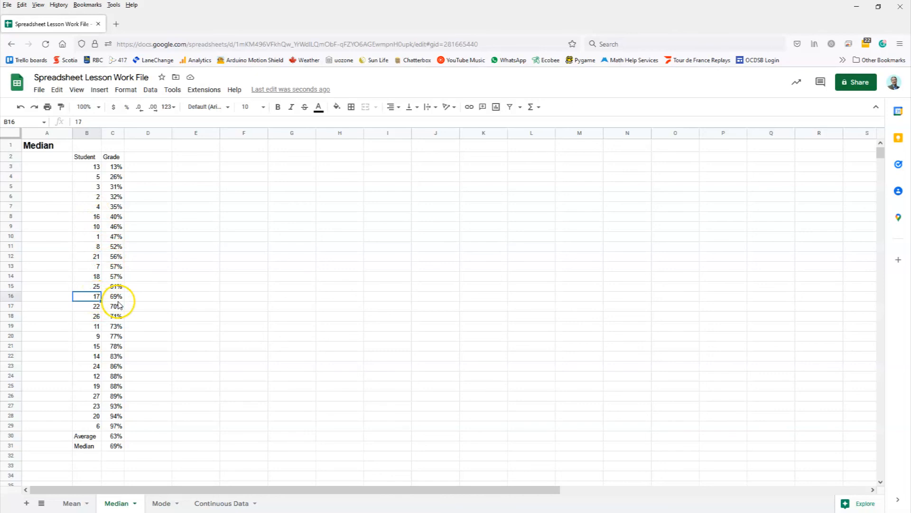
click(7, 296)
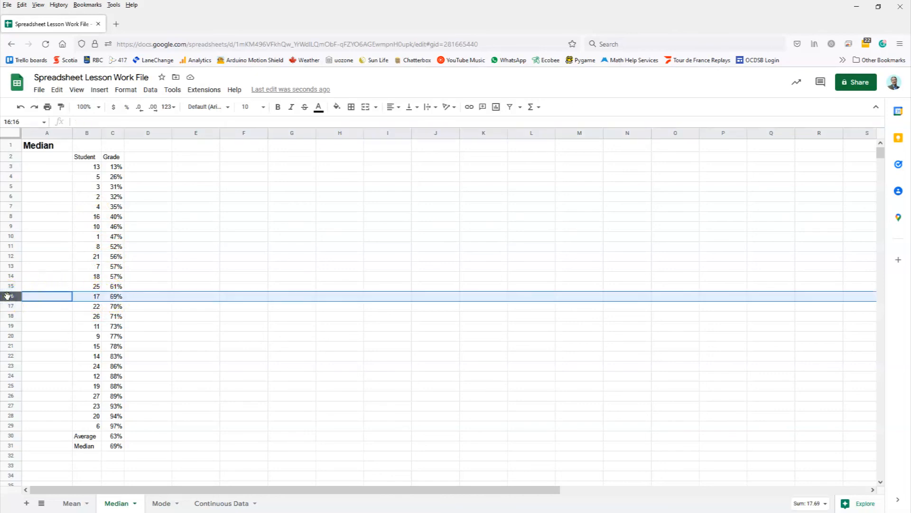
click(117, 447)
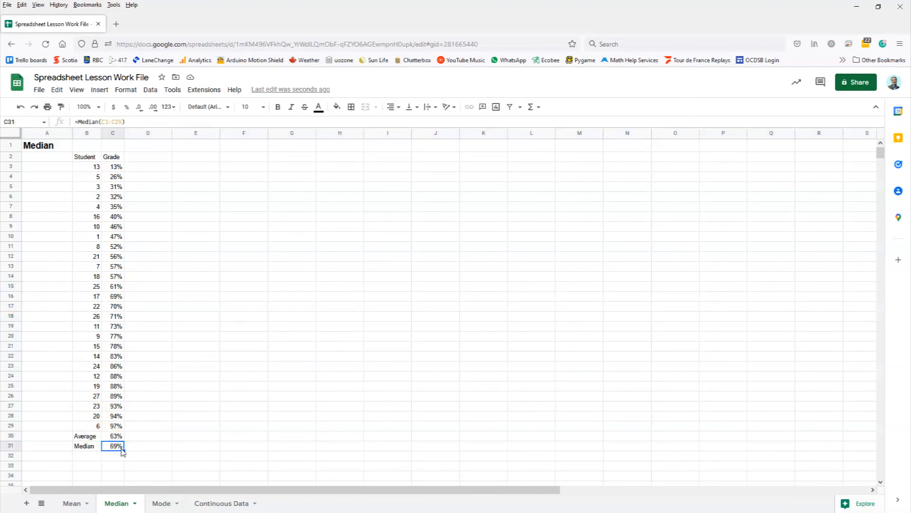
click(161, 504)
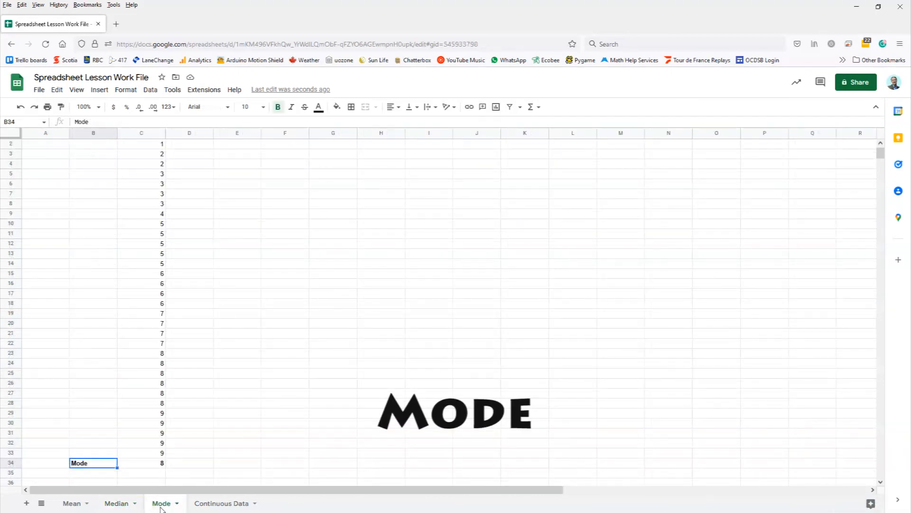